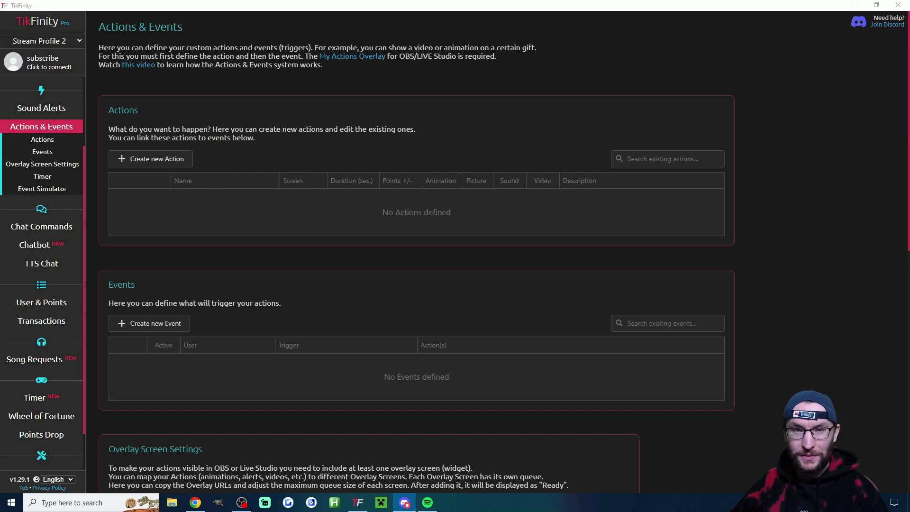
Start a new action that simulates keystrokes and enable its game compatibility mode, accepting the AutoIt installation.
left_click(158, 158)
scroll(418, 206, "down", 3)
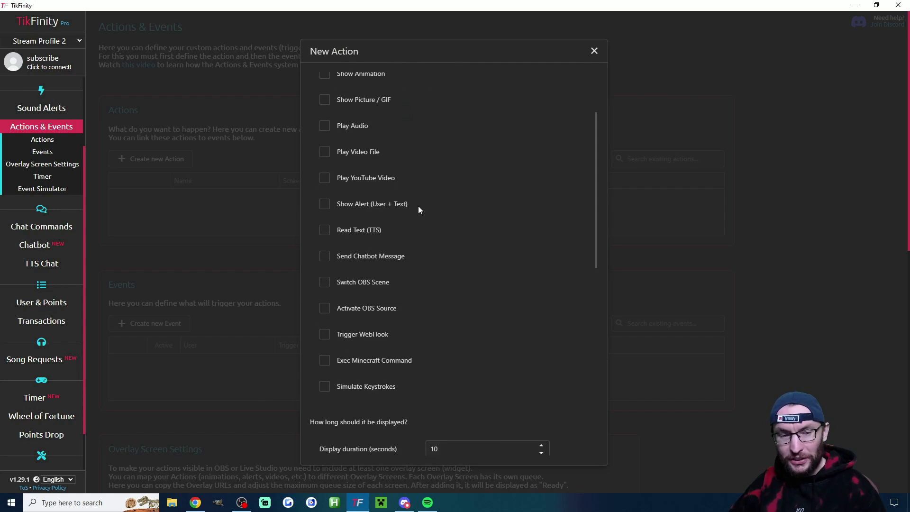
left_click(340, 341)
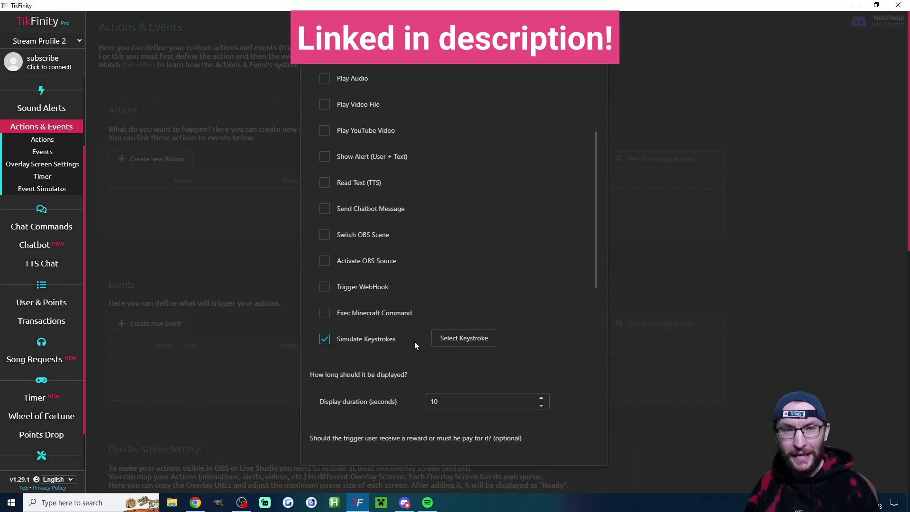
left_click(454, 339)
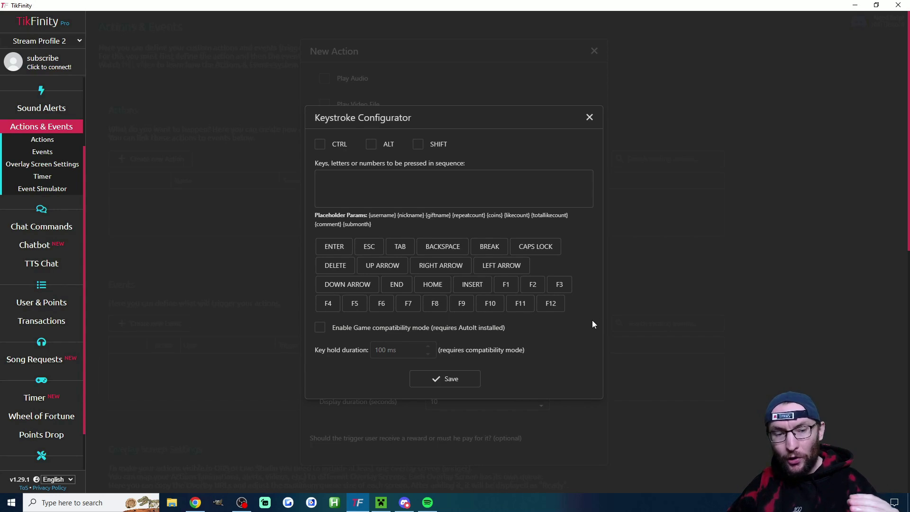
left_click(320, 328)
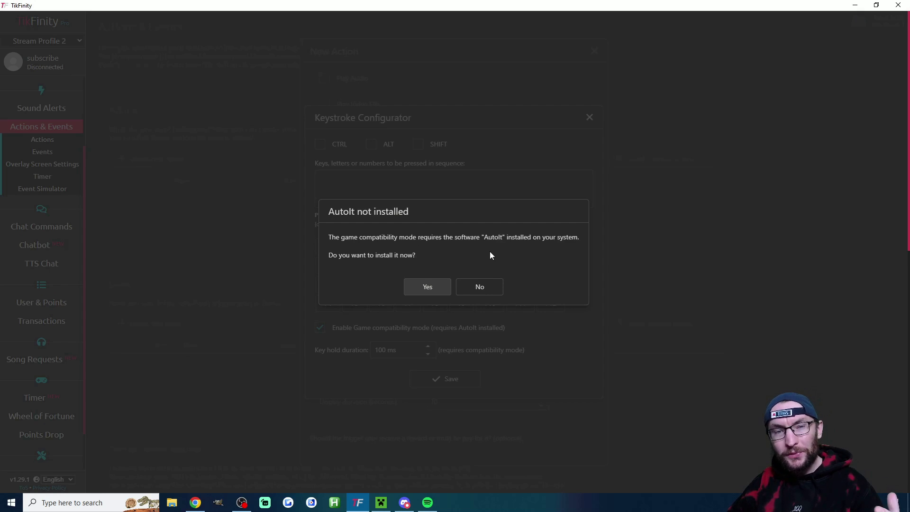
key("Return")
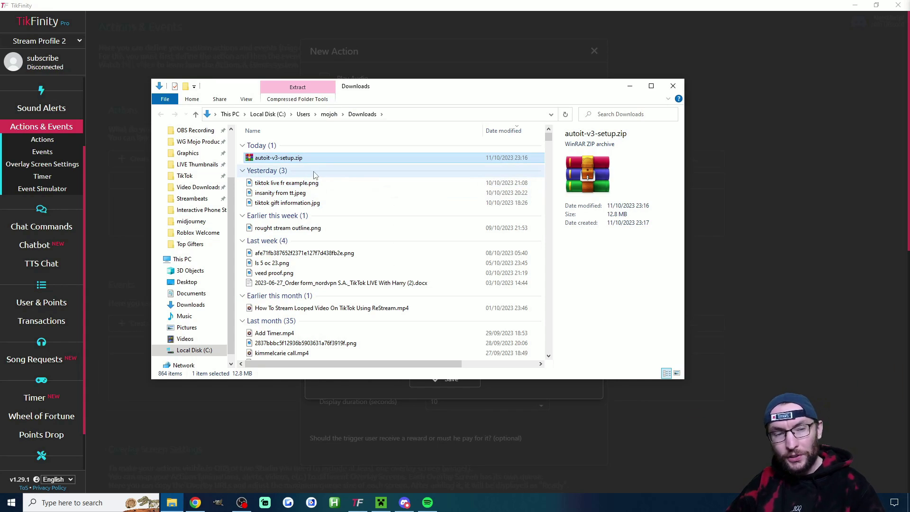
Extract autoit-v3-setup.zip in Downloads to its own folder and launch autoit-v3-setup.exe from it.
right_click(307, 164)
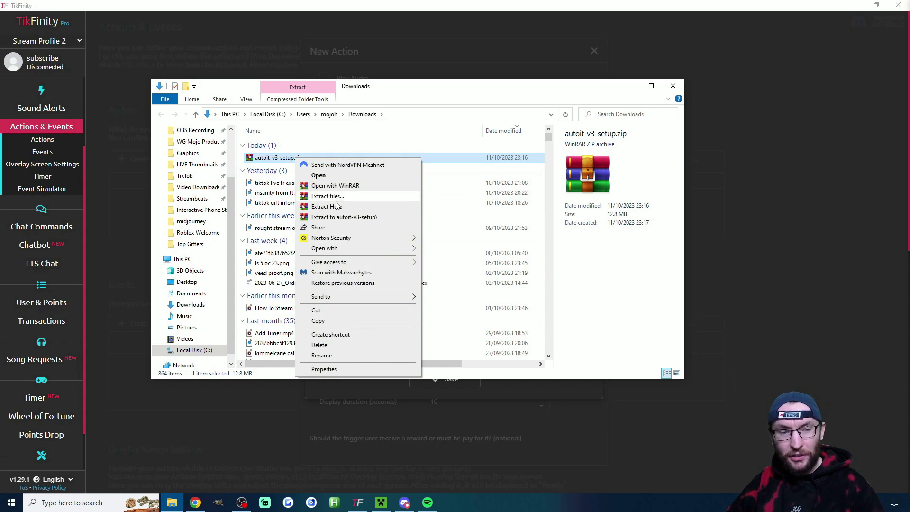
left_click(372, 218)
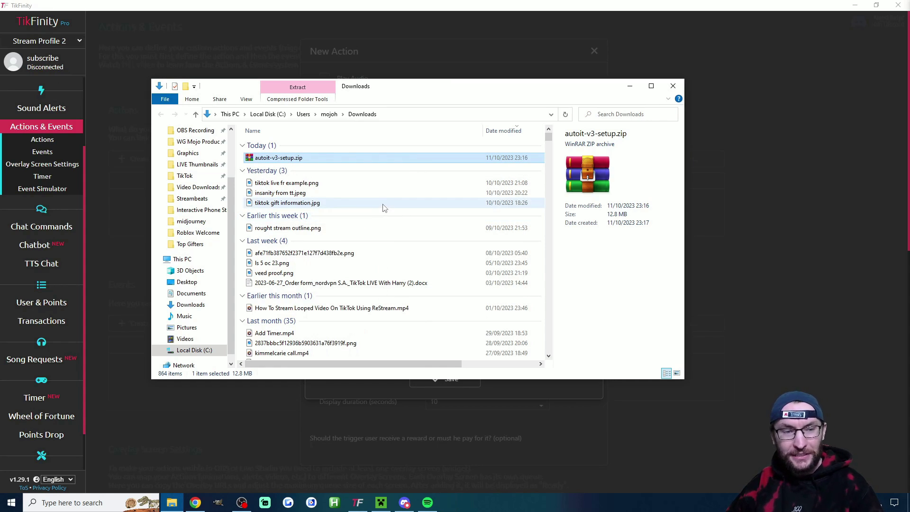
double_click(297, 157)
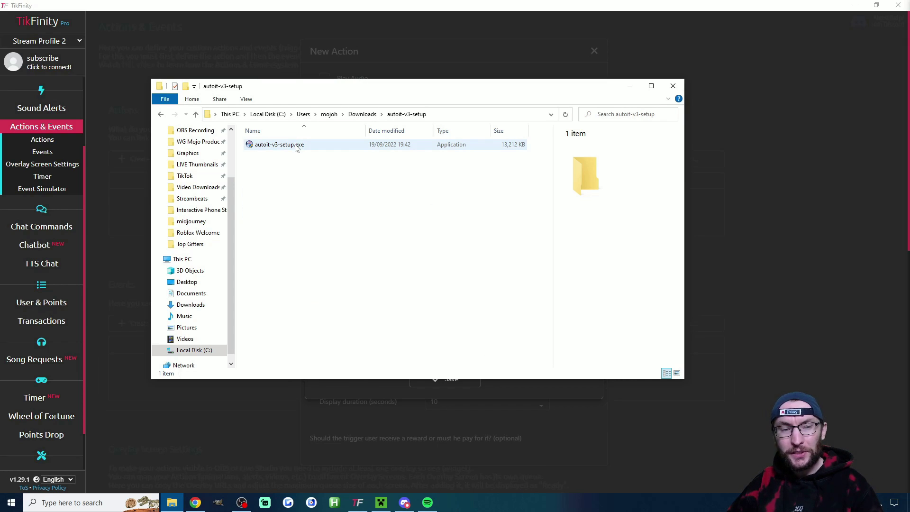
double_click(296, 146)
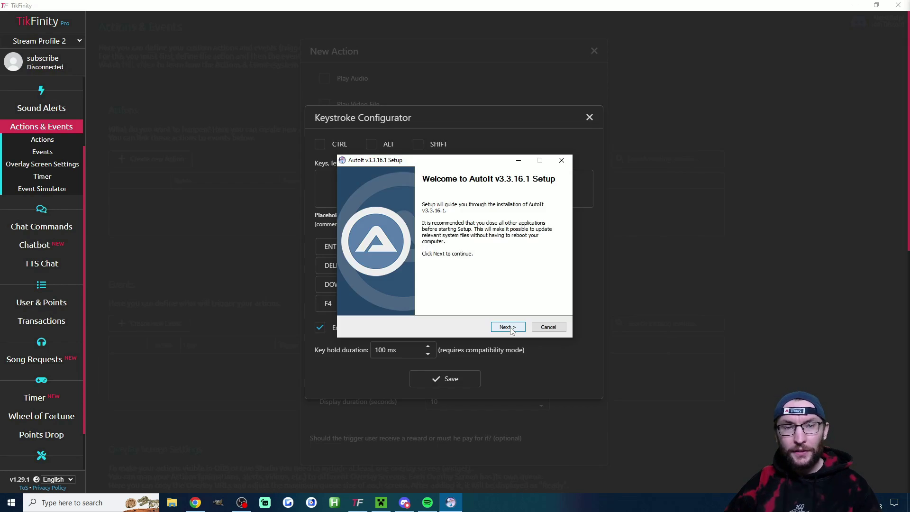
Complete the AutoIt v3.3.16.1 installation and close the setup wizard.
left_click(506, 327)
left_click(507, 327)
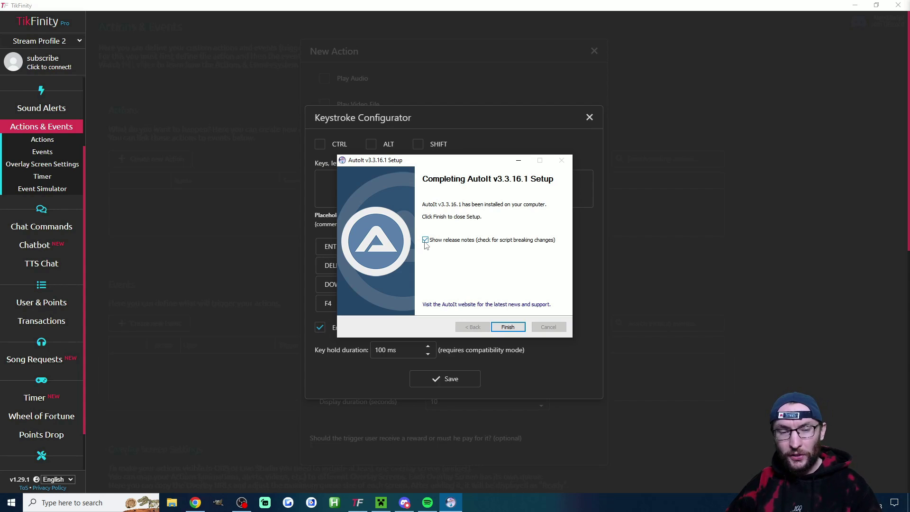
left_click(507, 327)
key("Escape")
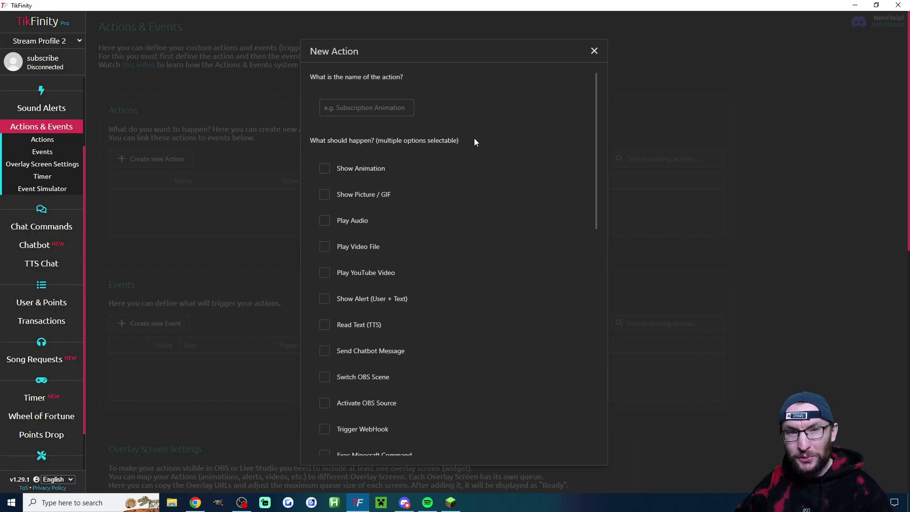
Name the new action "W Key 2s".
left_click(389, 103)
type("W Key 2s")
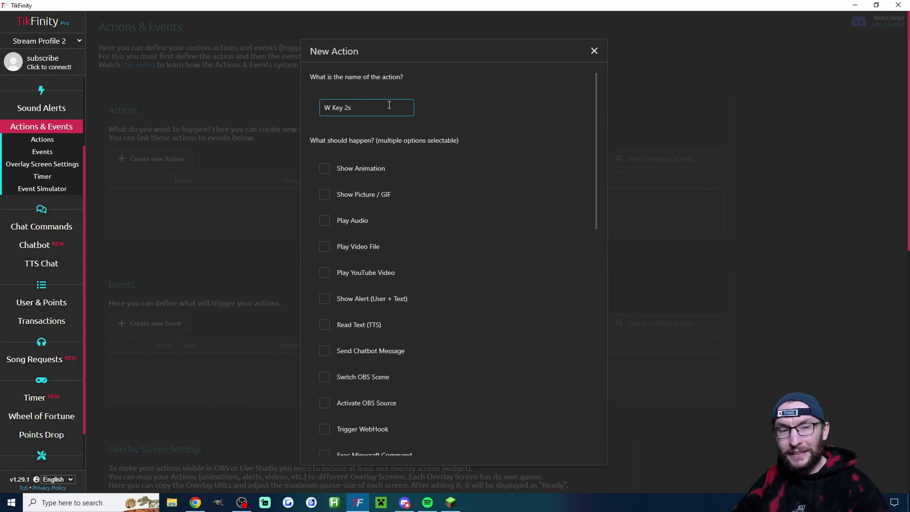
key("ctrl+a")
left_click(473, 131)
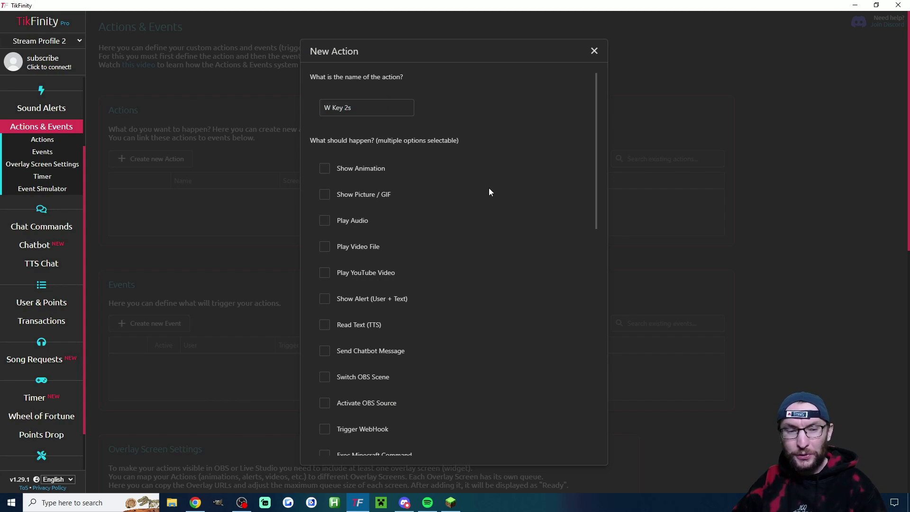
Configure the action's simulated keystroke as w with a key hold duration of 2000 ms, and save the action.
scroll(505, 203, "down", 2)
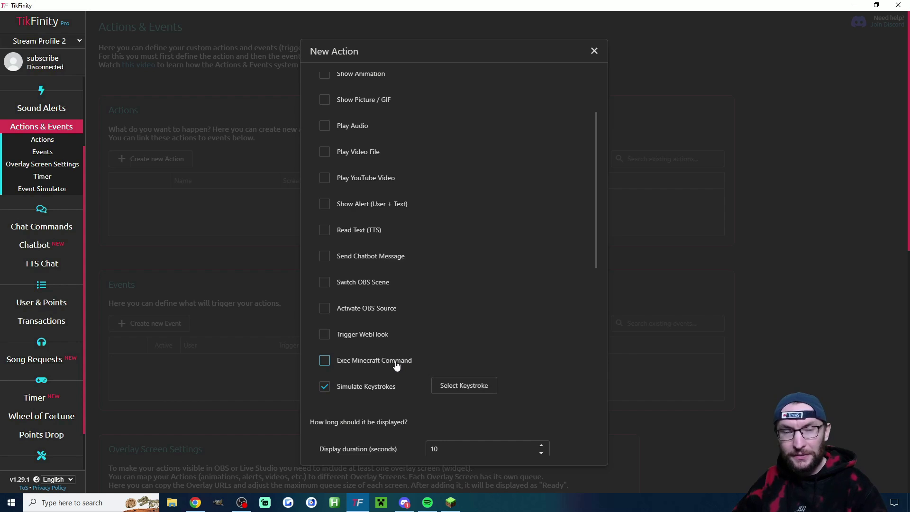
left_click(463, 386)
left_click(415, 184)
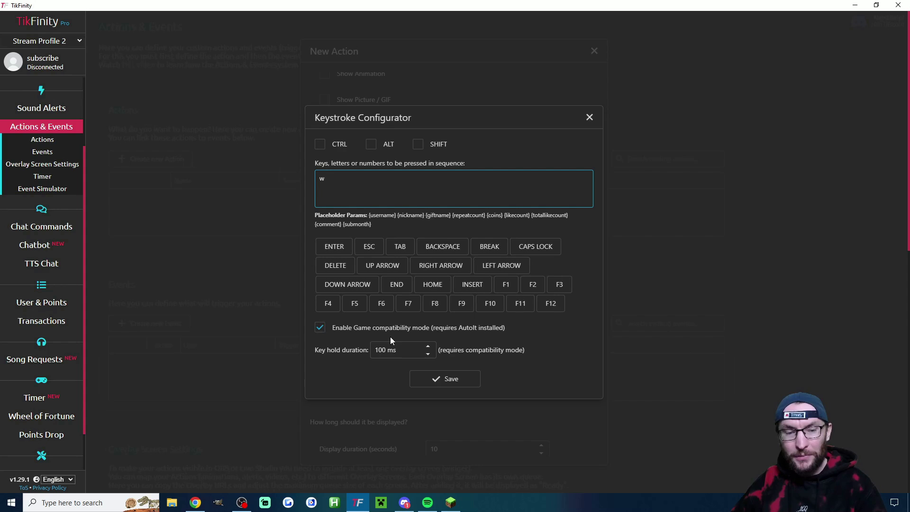
left_click(381, 349)
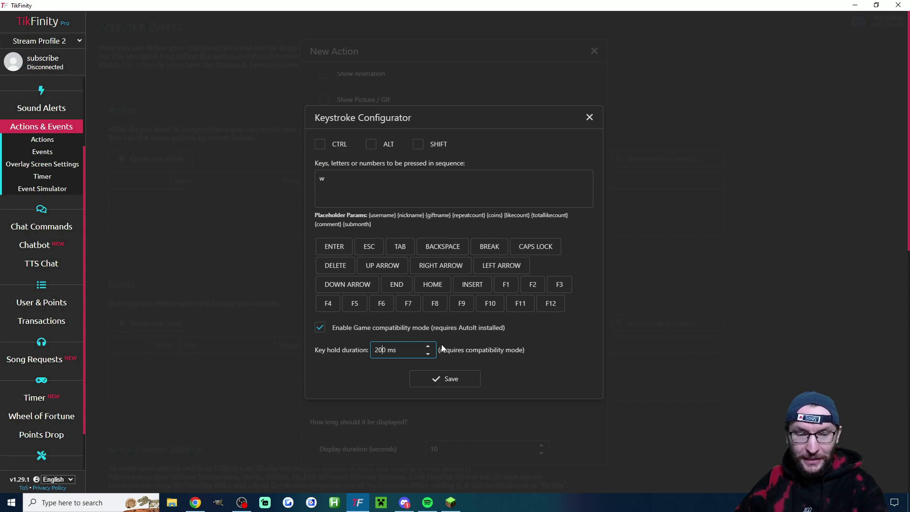
type("0")
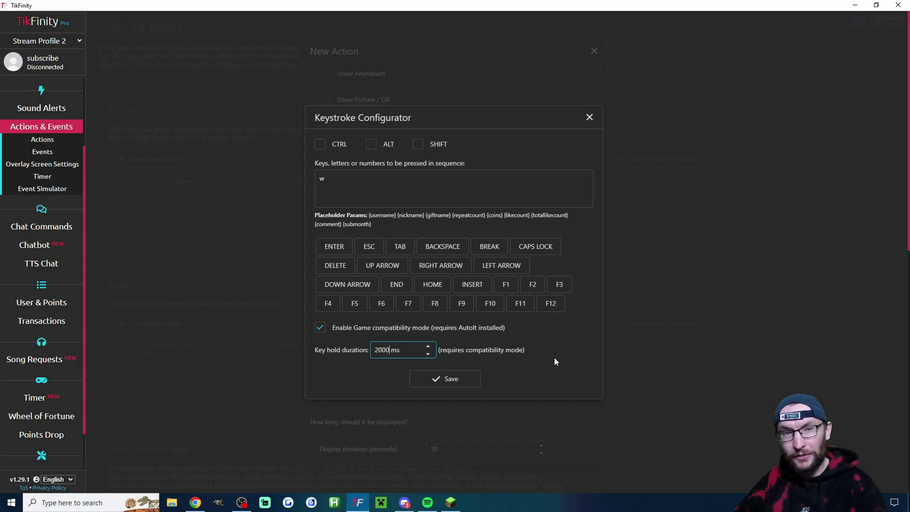
left_click(460, 383)
scroll(460, 385, "down", 8)
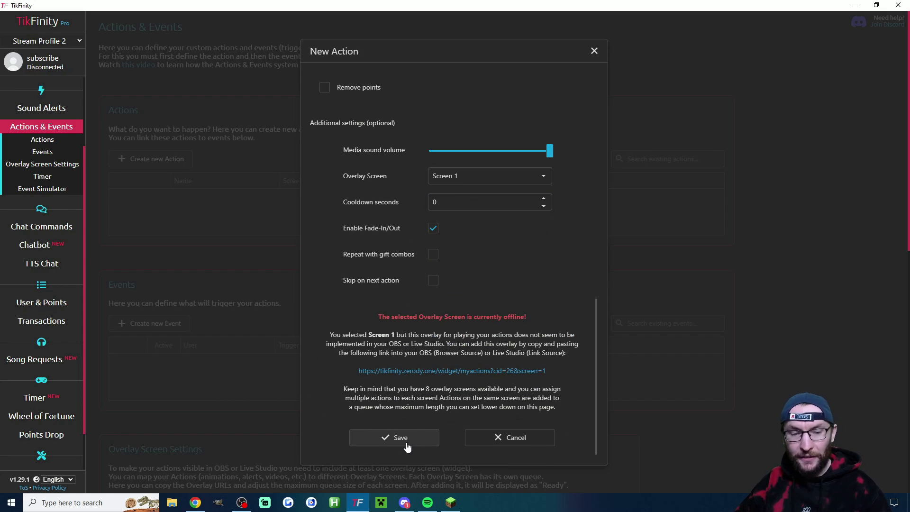
left_click(406, 439)
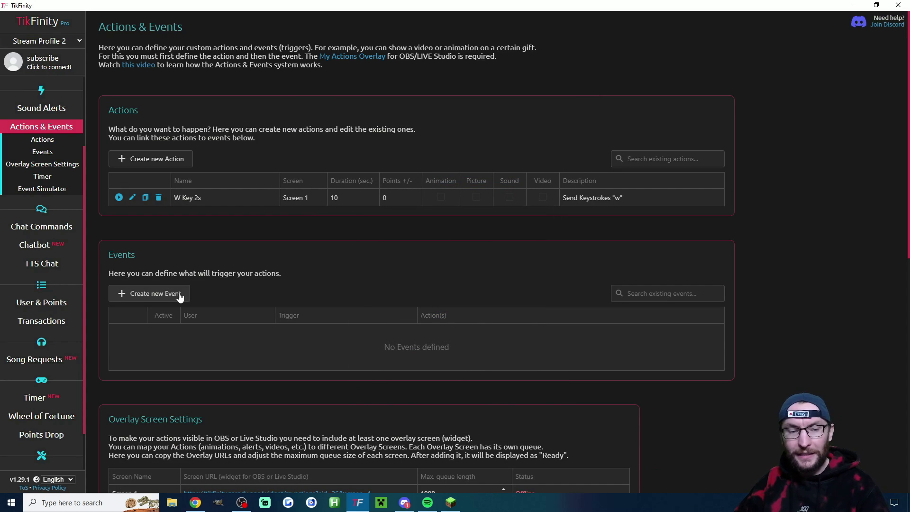
Start a new event triggered by anyone sending a specific gift and choose Rose as the gift.
left_click(173, 294)
left_click(488, 345)
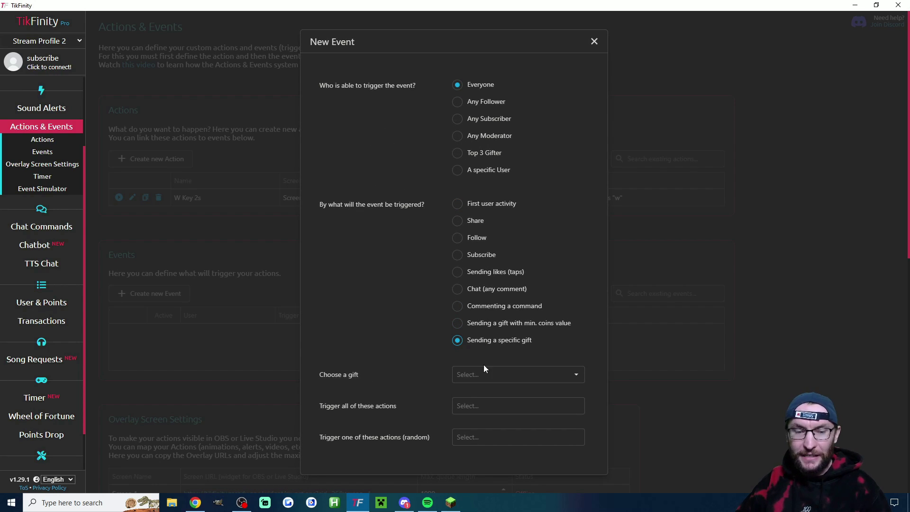
left_click(477, 375)
type("rose")
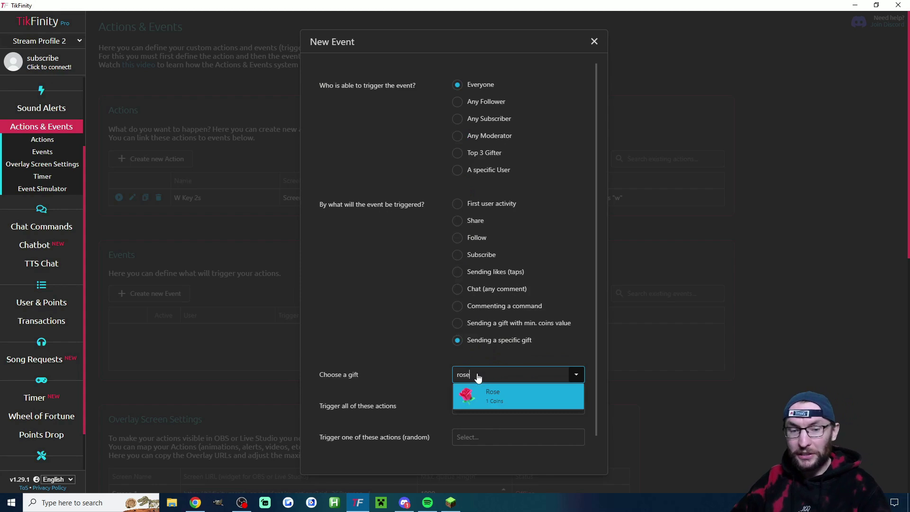
left_click(502, 394)
Set the event to trigger the W Key 2s action and save the event.
left_click(467, 408)
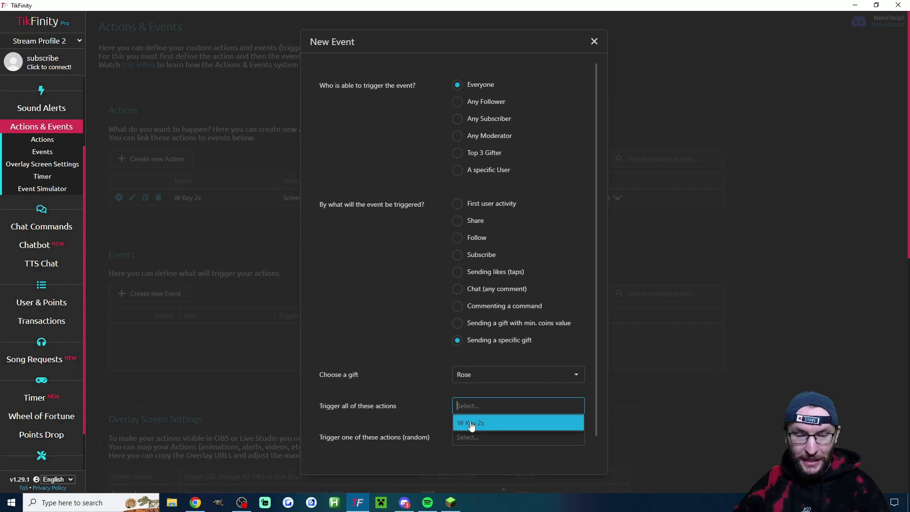
left_click(469, 422)
middle_click(394, 388)
left_click(393, 445)
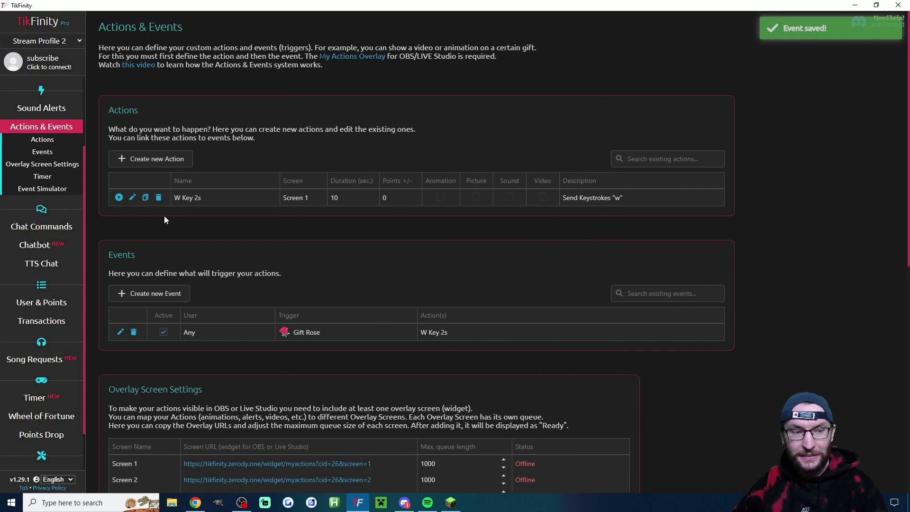
Test-run the W Key 2s action, switching to Minecraft and resuming the game to receive the keystroke.
left_click(118, 198)
left_click(450, 502)
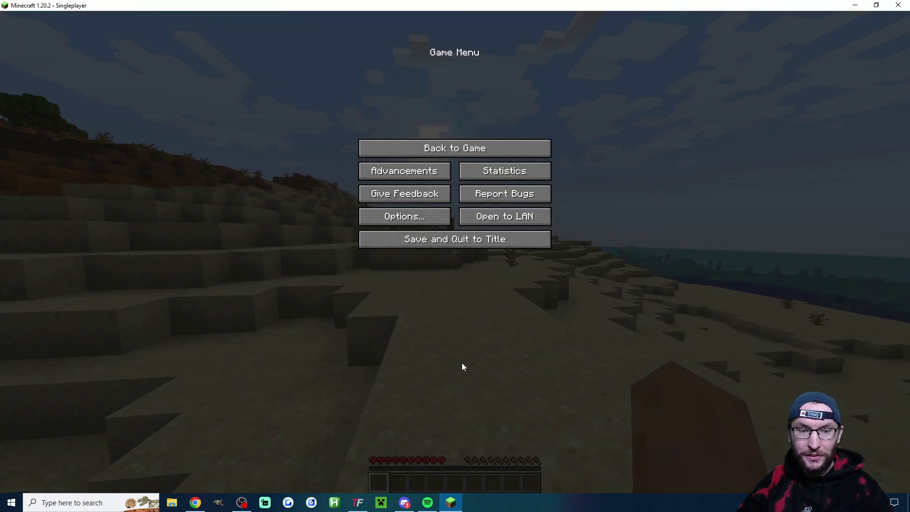
left_click(481, 147)
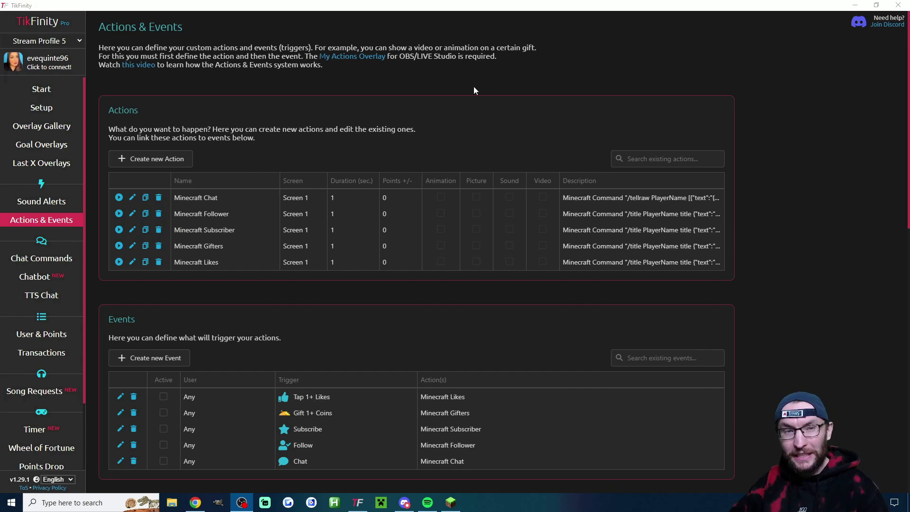
Switch to Stream Profile 4 and deactivate its seven events from Gift Pink shoes through Gift 2000+ Coins.
left_click(69, 41)
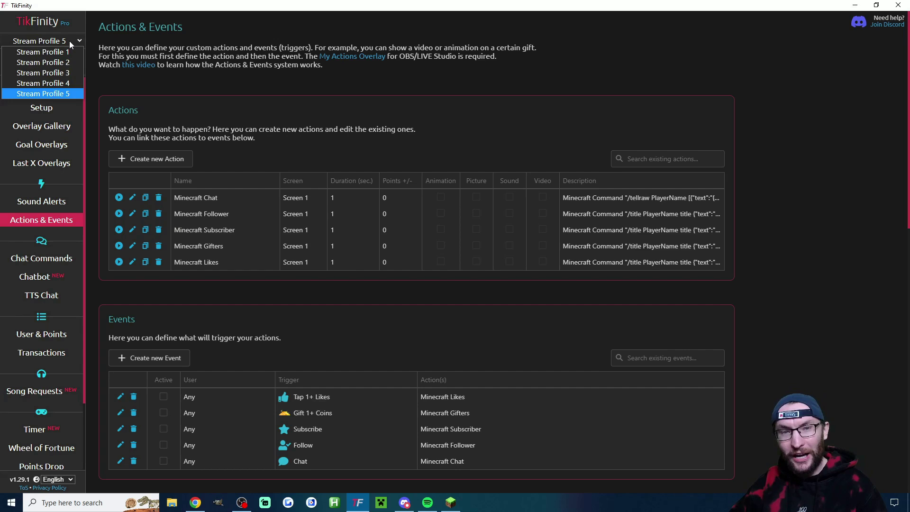
left_click(64, 66)
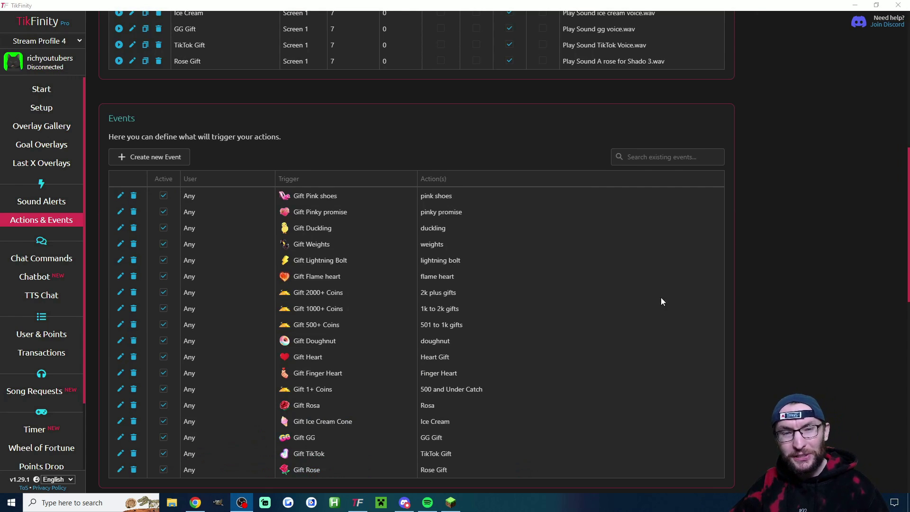
left_click(163, 195)
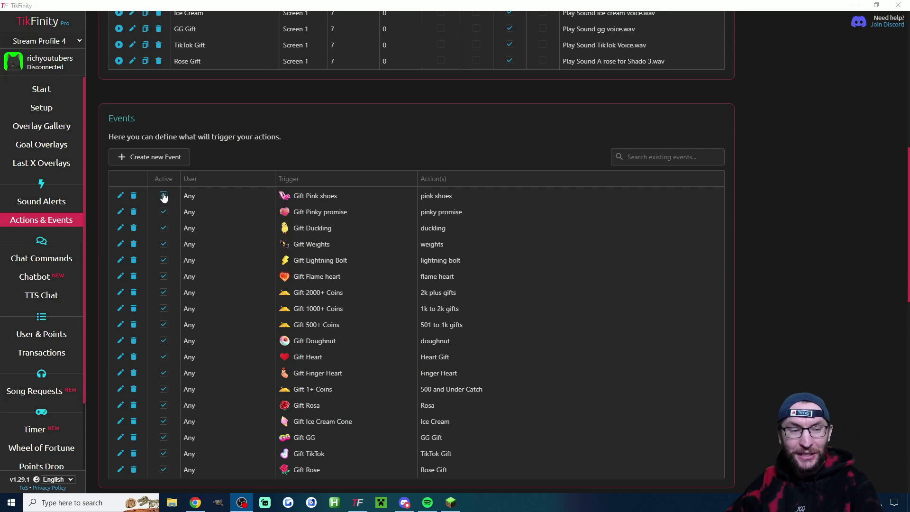
left_click(163, 212)
left_click(163, 228)
left_click(163, 244)
left_click(163, 260)
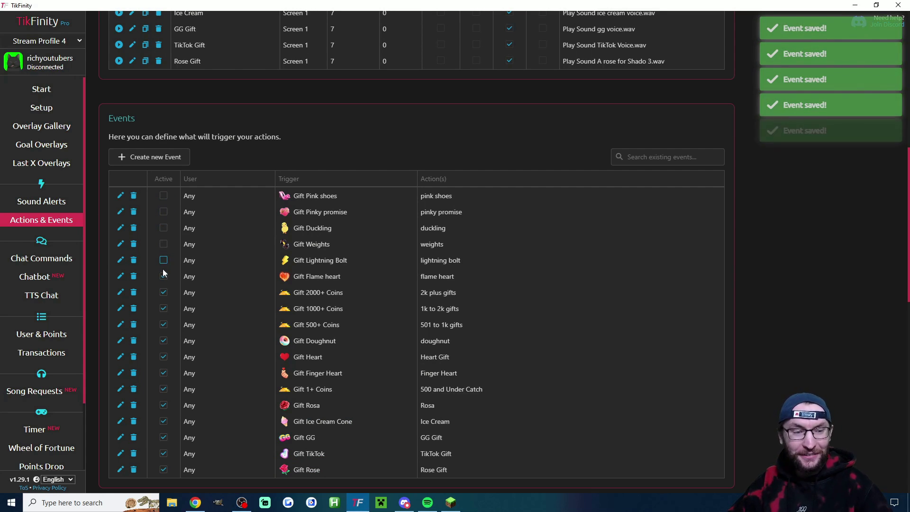
left_click(163, 276)
left_click(163, 292)
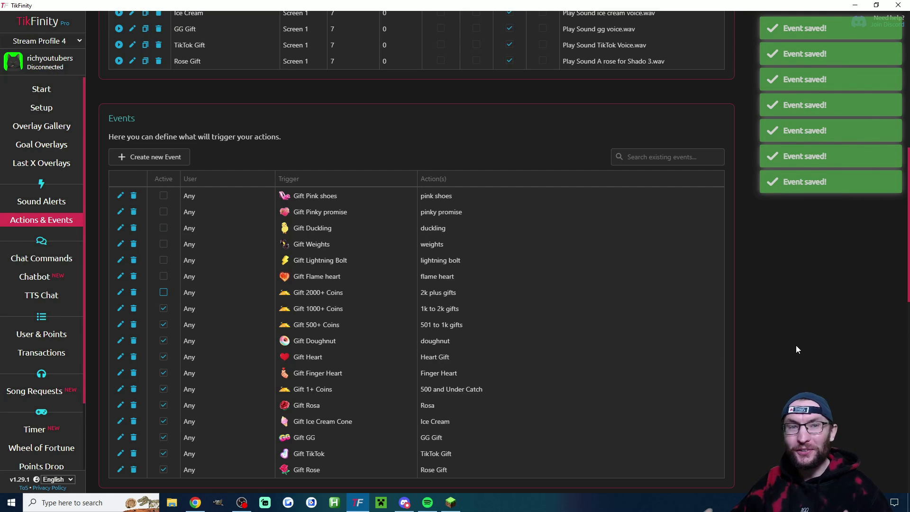
Switch the active profile to Stream Profile 1.
left_click(50, 42)
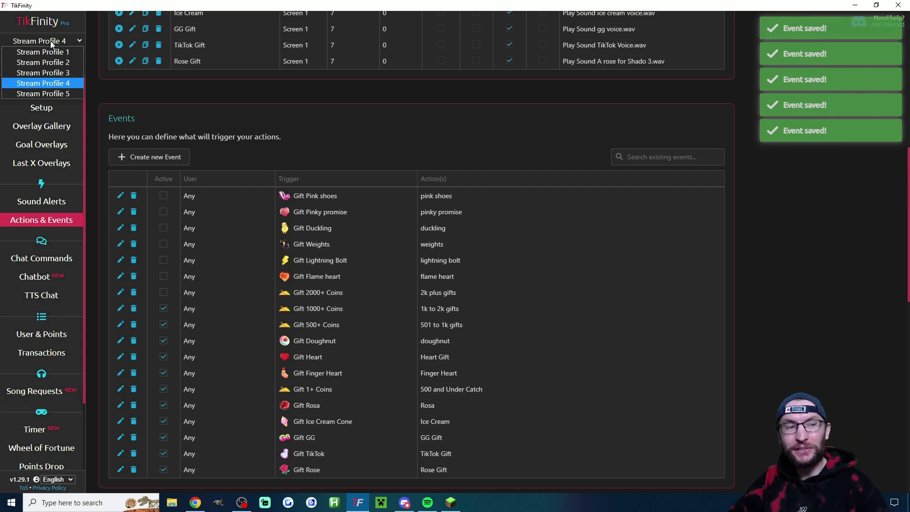
left_click(48, 52)
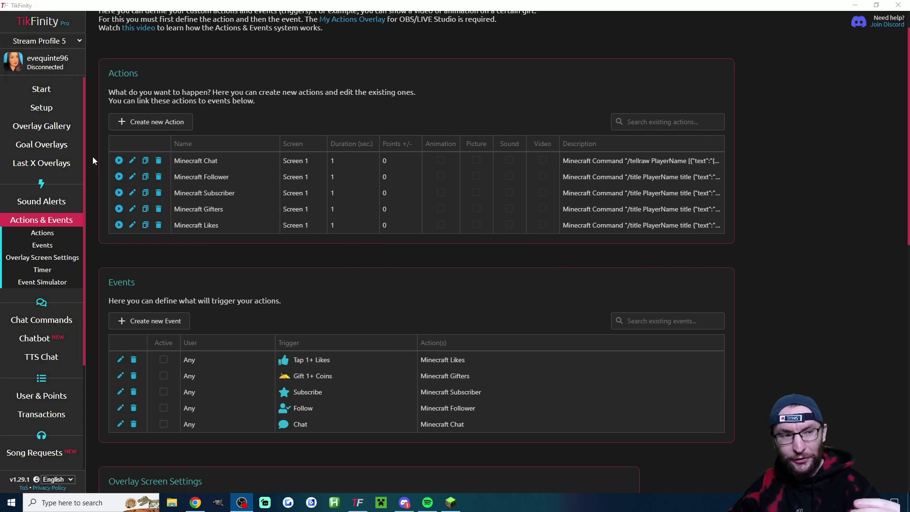
Export the Actions and Events of Stream Profile 5 to the file tikfinity_settings_profile5.tfc in Downloads.
left_click(56, 113)
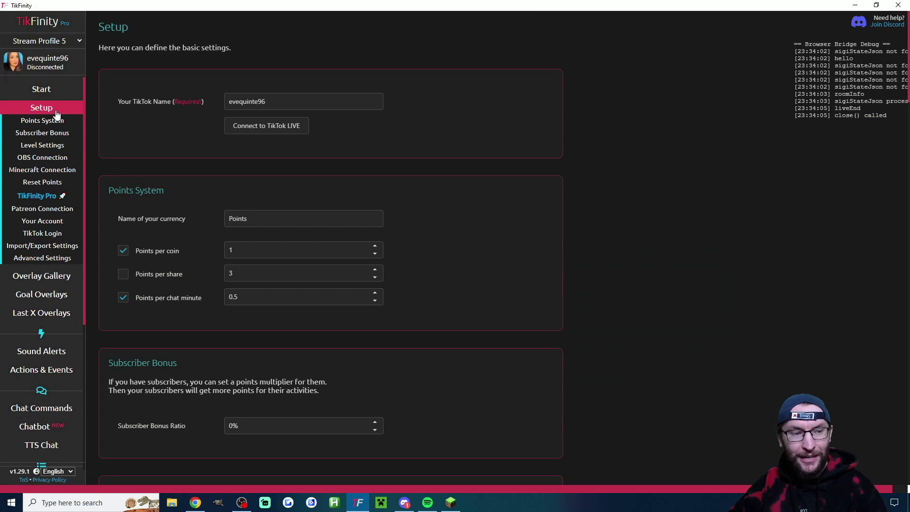
left_click(38, 245)
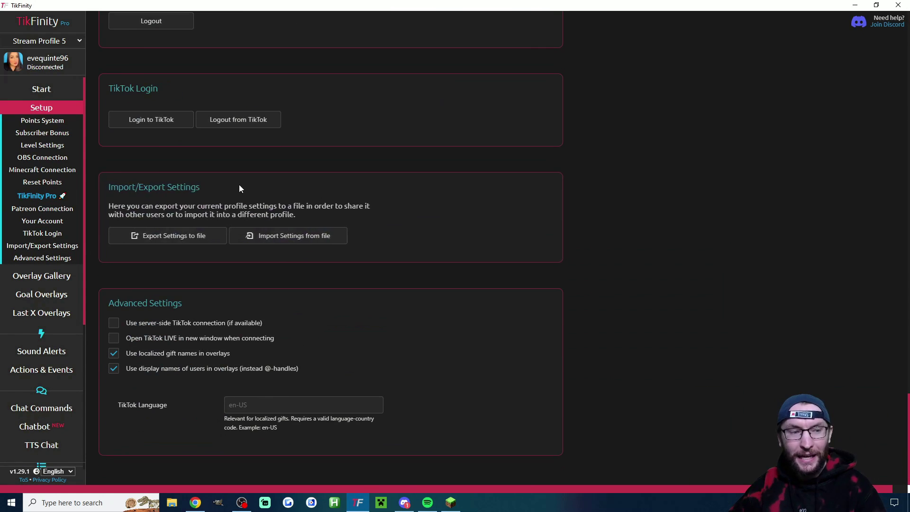
left_click(193, 241)
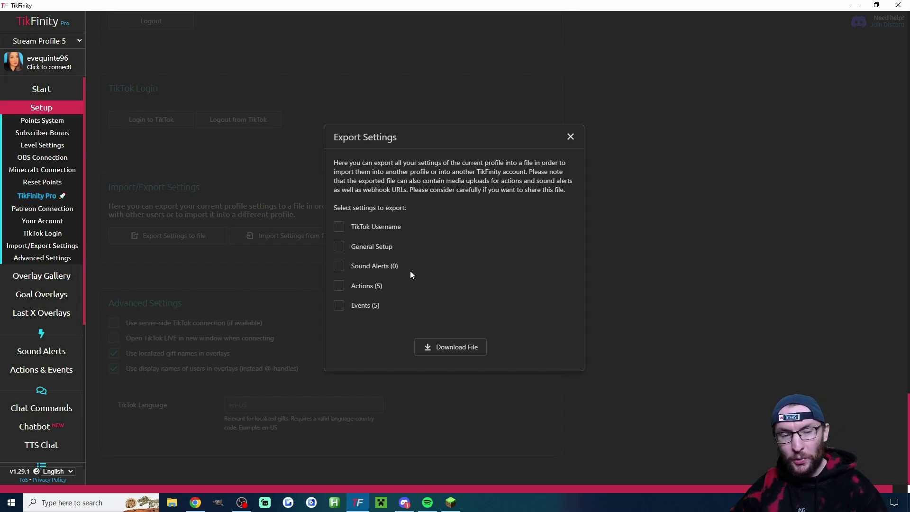
left_click(340, 286)
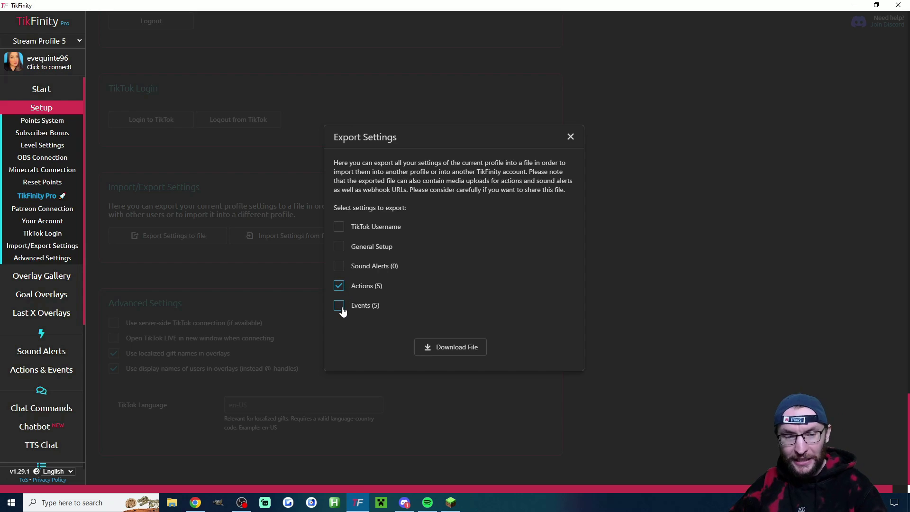
left_click(340, 306)
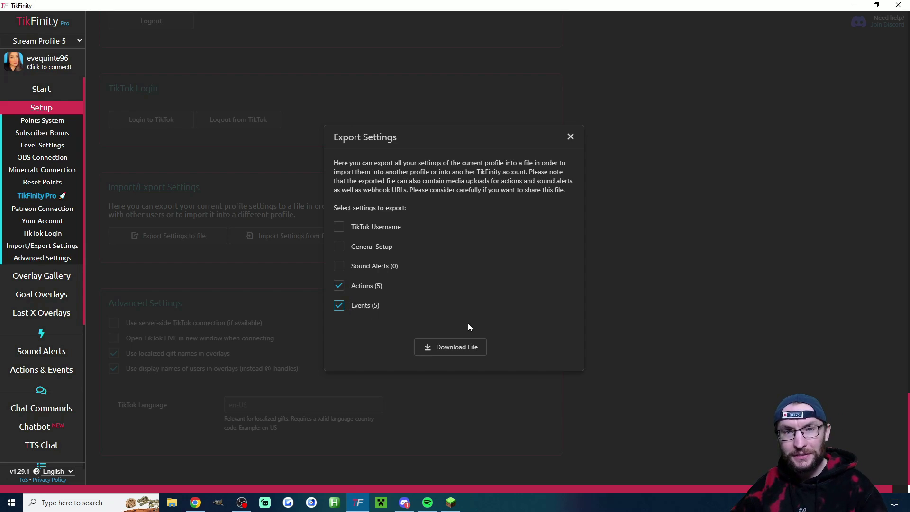
left_click(450, 347)
left_click(375, 252)
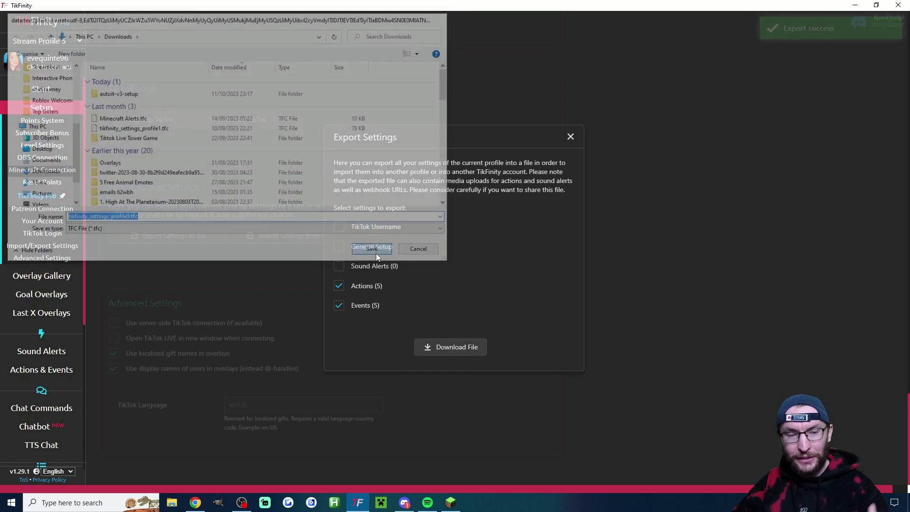
key("Escape")
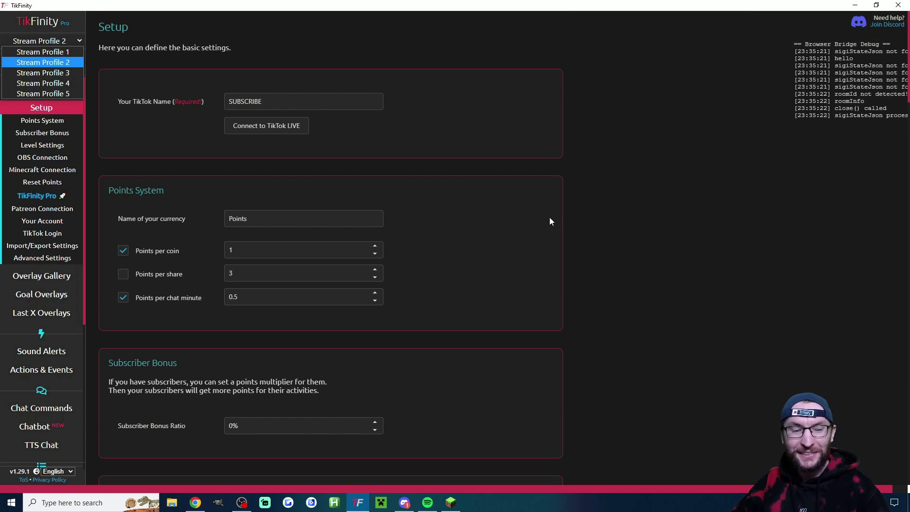
Start a settings import in Stream Profile 2 and load the file tikfinity_settings_profile5.tfc.
left_click(550, 222)
scroll(467, 285, "down", 5)
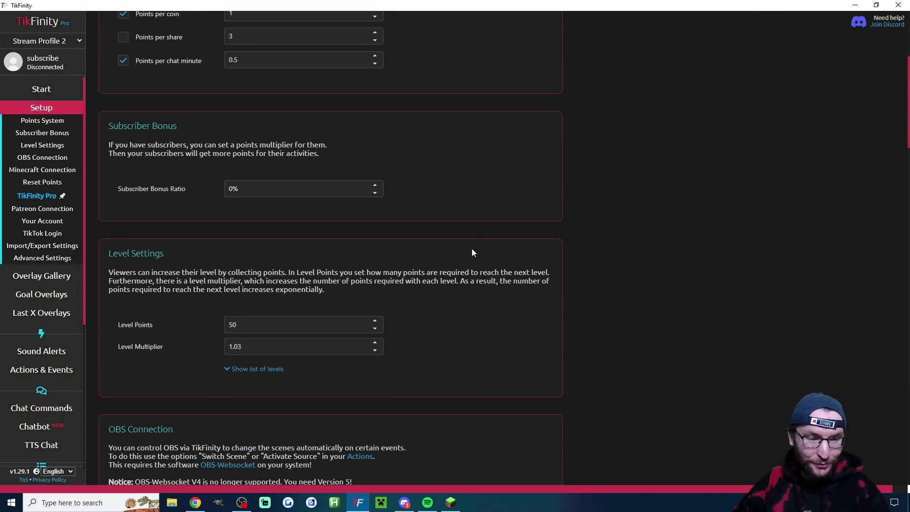
left_click(42, 248)
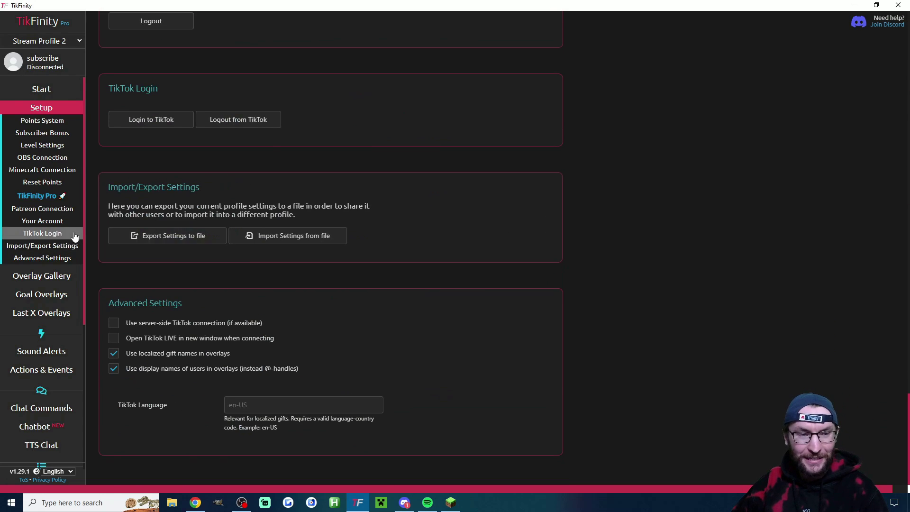
left_click(319, 240)
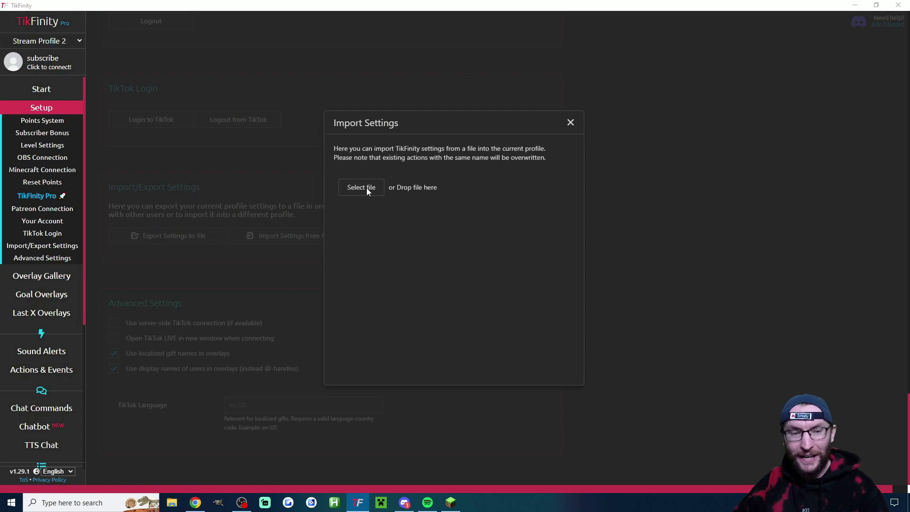
left_click(361, 188)
double_click(178, 96)
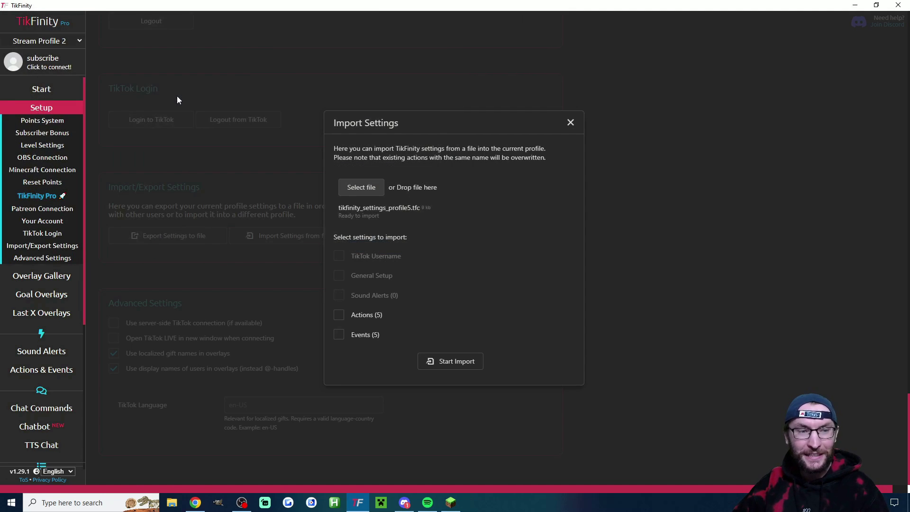
Import both the Actions and the Events from the loaded file into Stream Profile 2 and open Actions & Events.
left_click(339, 316)
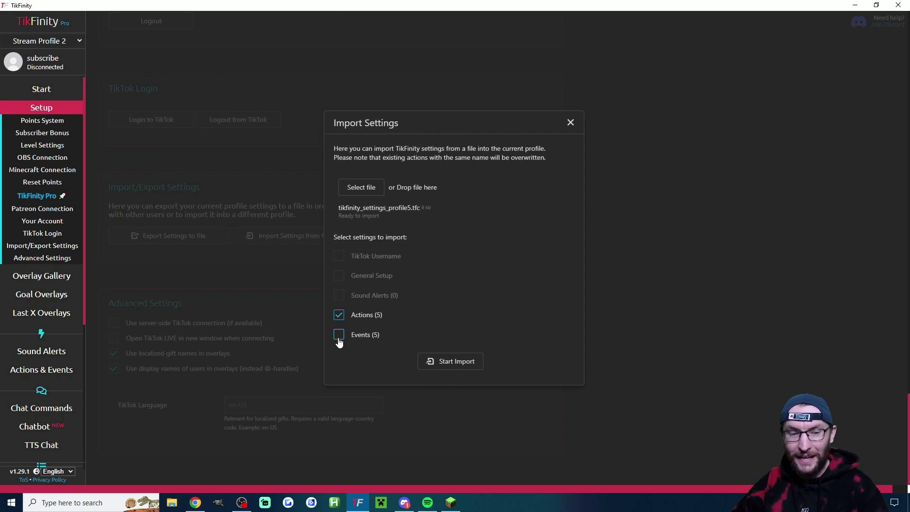
left_click(339, 336)
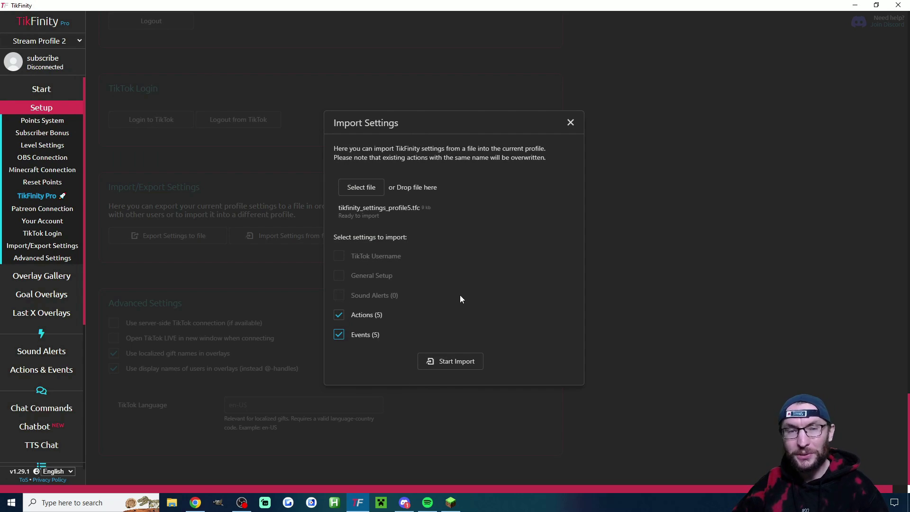
left_click(467, 366)
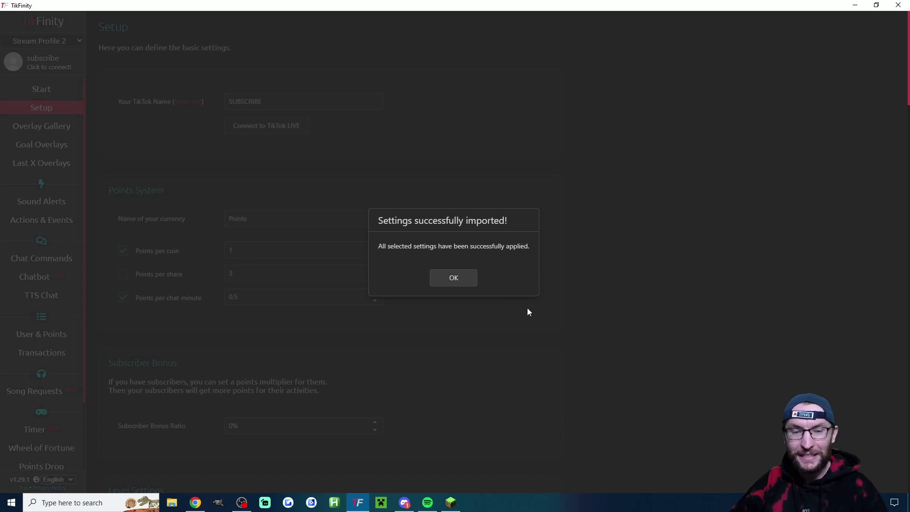
left_click(465, 283)
left_click(41, 220)
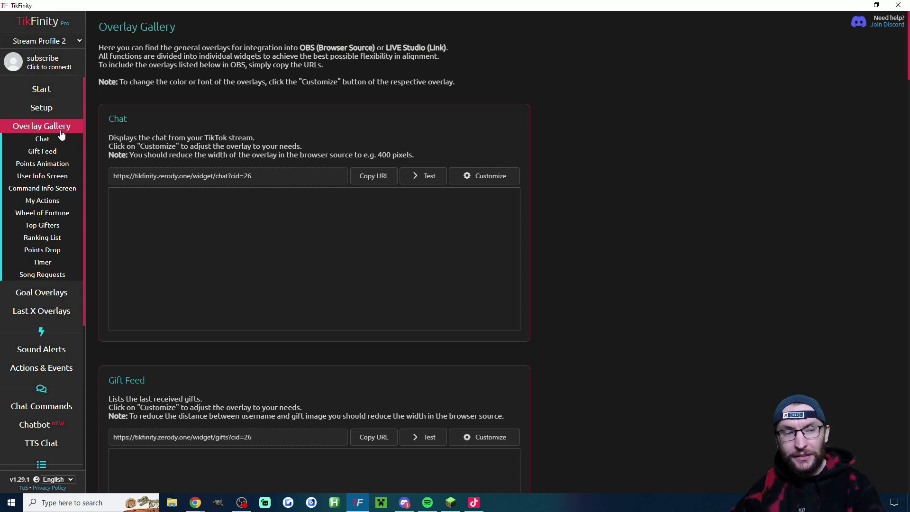
Test the Top Gifters overlay in the Overlay Gallery and copy its URL.
left_click(61, 226)
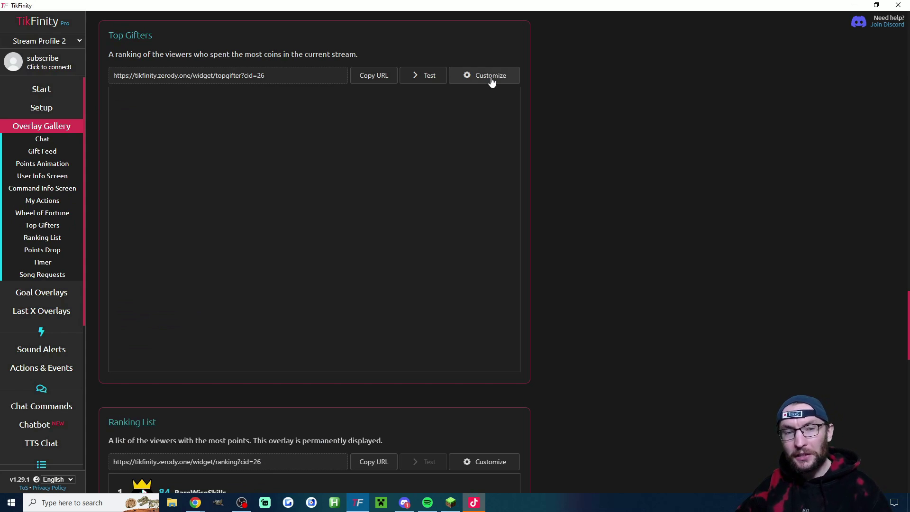
left_click(425, 77)
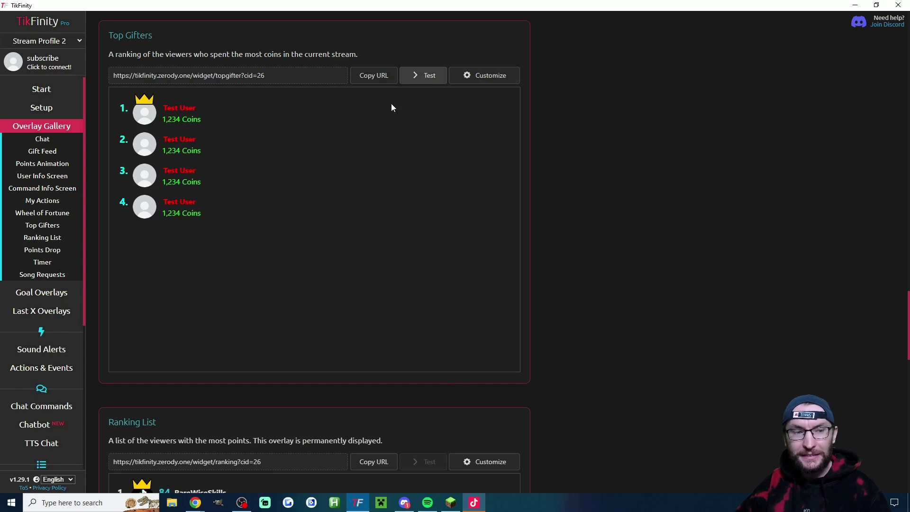
left_click(366, 77)
Switch to TikTok LIVE Studio and start a Link source in the Blank landscape scene using the copied Top Gifters URL.
key("alt+Tab")
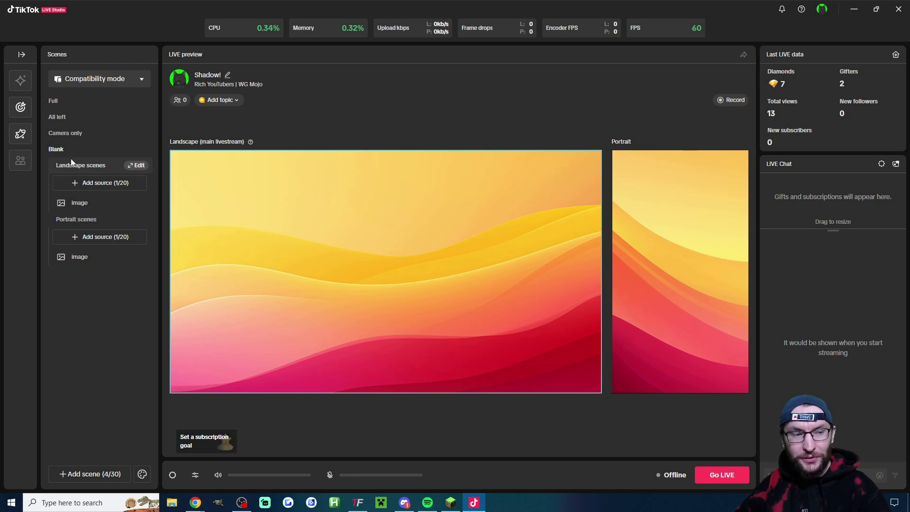
left_click(95, 186)
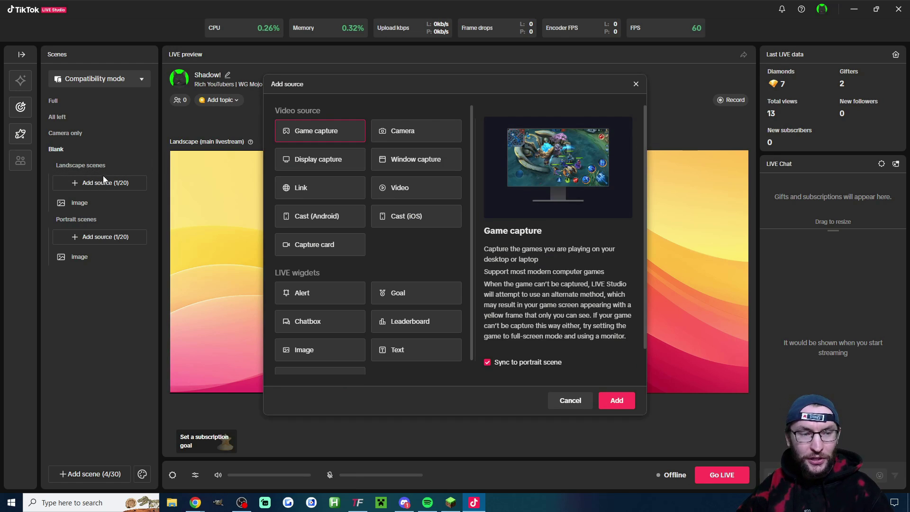
left_click(312, 187)
left_click(616, 401)
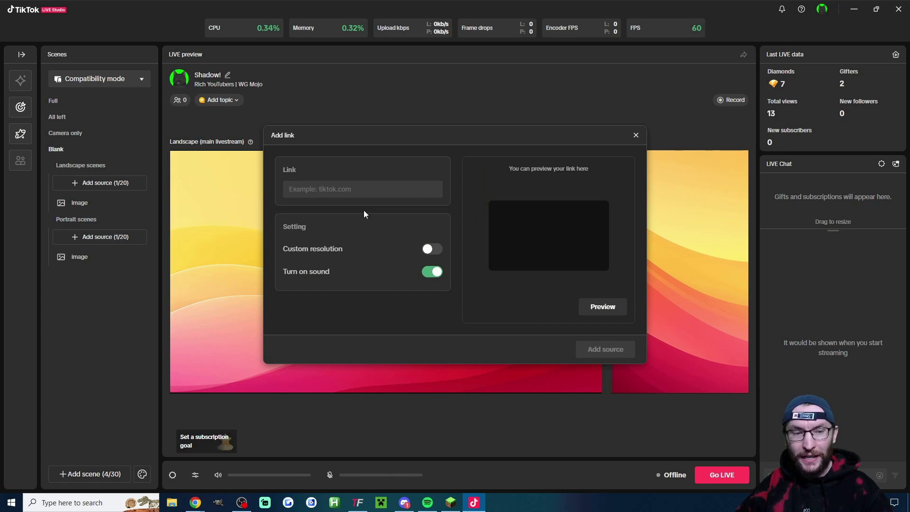
left_click(361, 189)
key("ctrl+v")
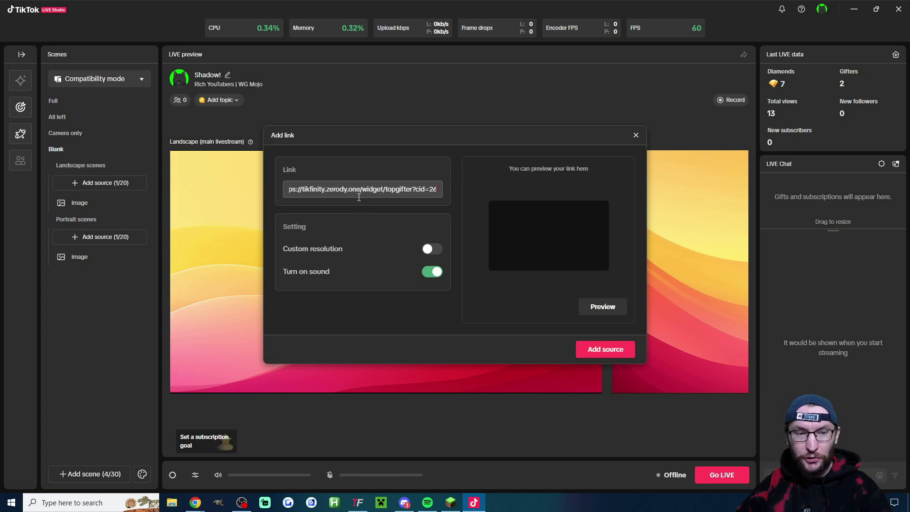
Enable a custom resolution of 600 wide by 1080 high for the link and add it as a source.
left_click(428, 251)
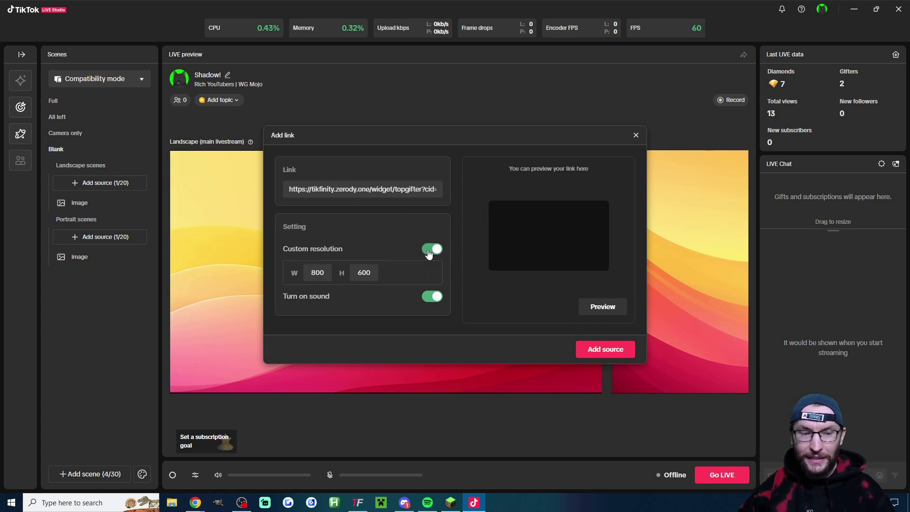
double_click(367, 272)
type("10")
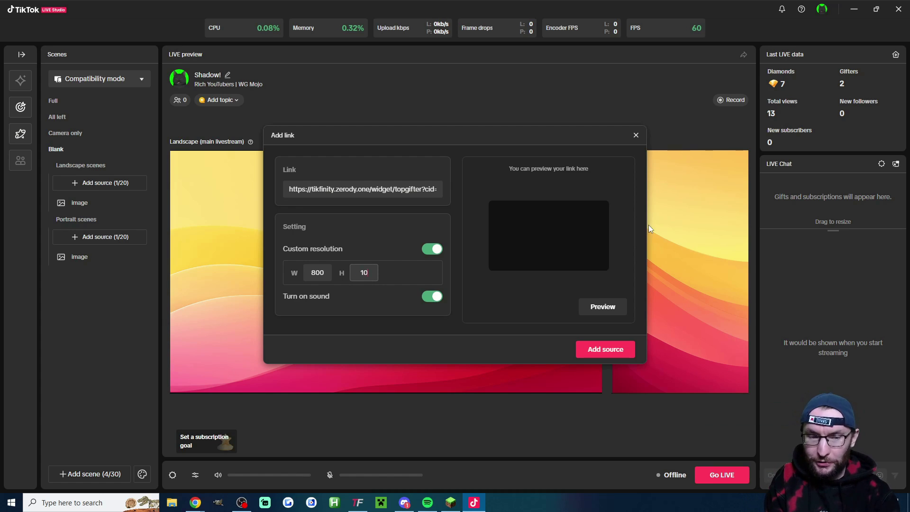
type("80")
double_click(318, 272)
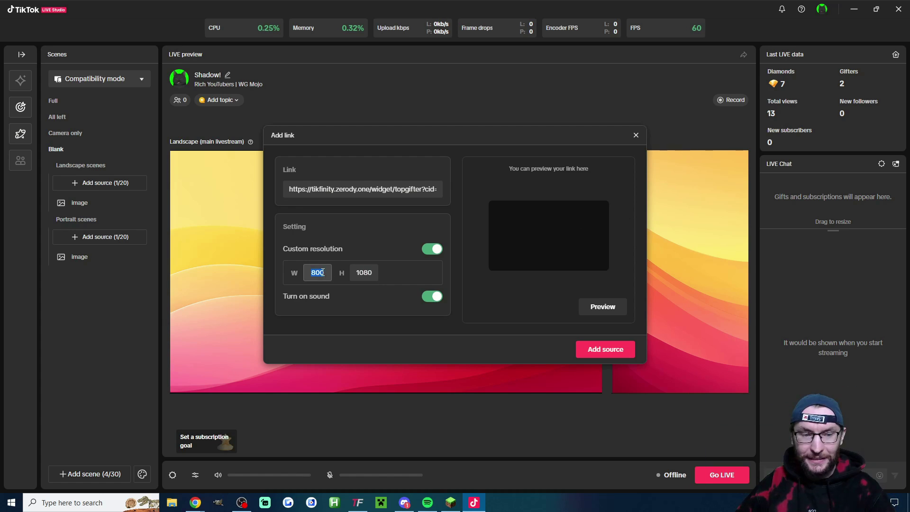
type("6")
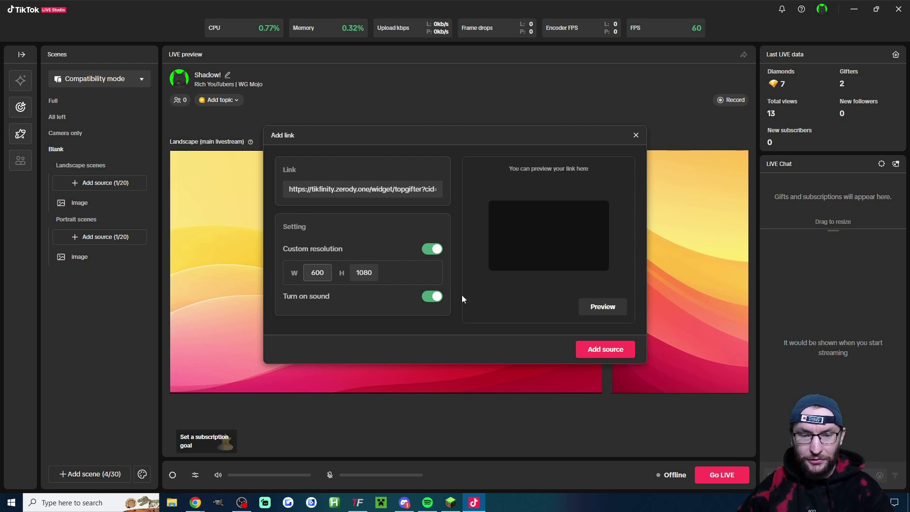
left_click(613, 349)
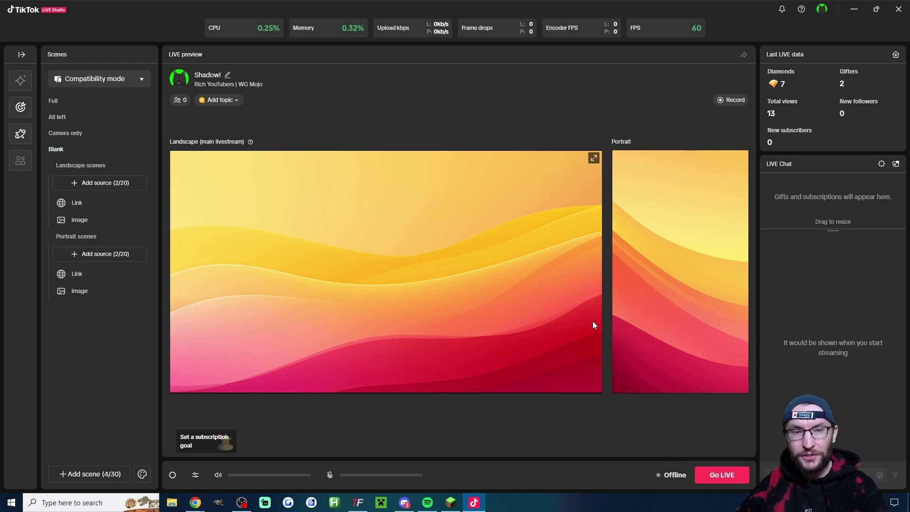
Enlarge the portrait scene's Link source and place it in the upper-left area, about 54 px below the top edge.
left_click(77, 202)
left_click(72, 277)
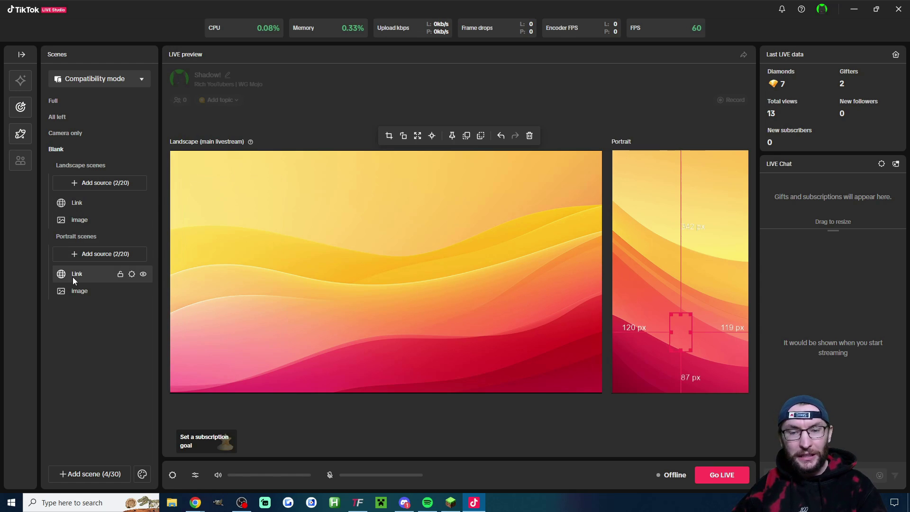
left_click(95, 202)
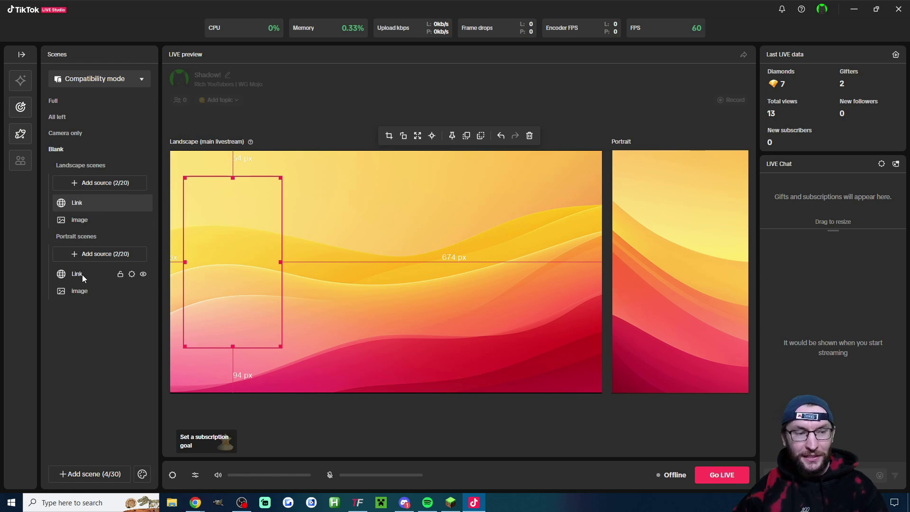
left_click(82, 274)
left_click_drag(684, 329, 691, 283)
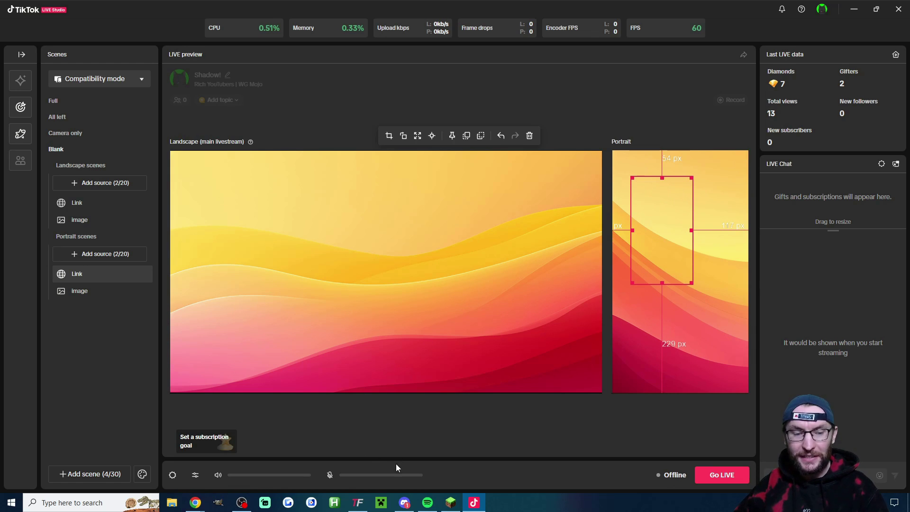
Switch to TikFinity, test the Top Gifters overlay, and return to TikTok LIVE Studio to view it in both scenes.
left_click(358, 502)
left_click(423, 75)
left_click(855, 5)
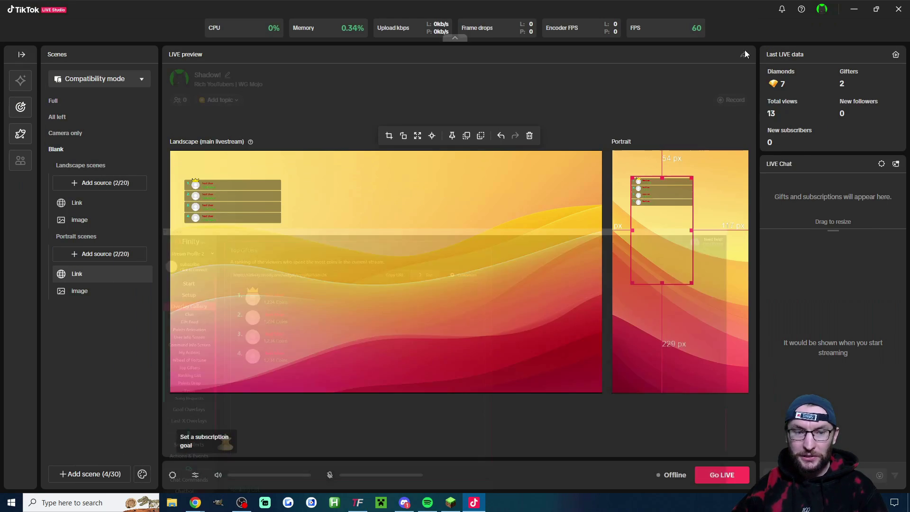
Center the portrait Link source horizontally about 73 px below the top, and pull up the landscape Link source's lower edge.
left_click_drag(663, 201, 681, 209)
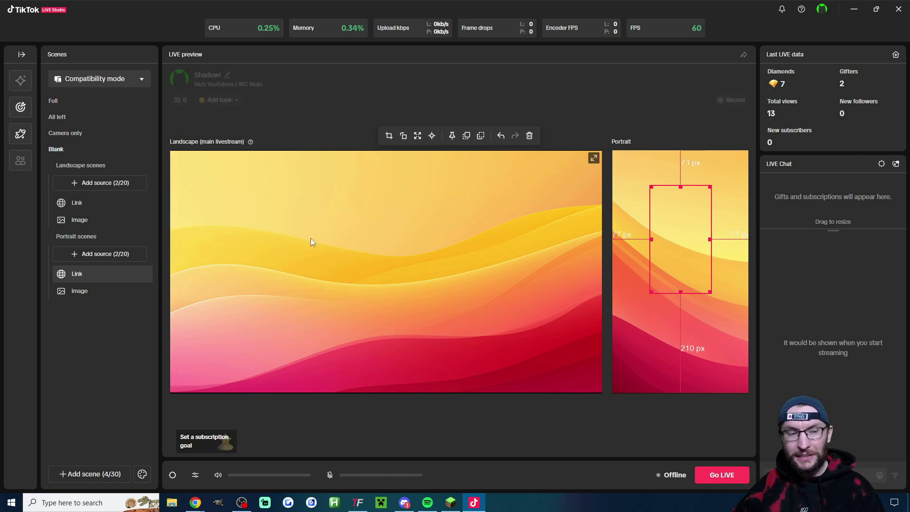
left_click(238, 236)
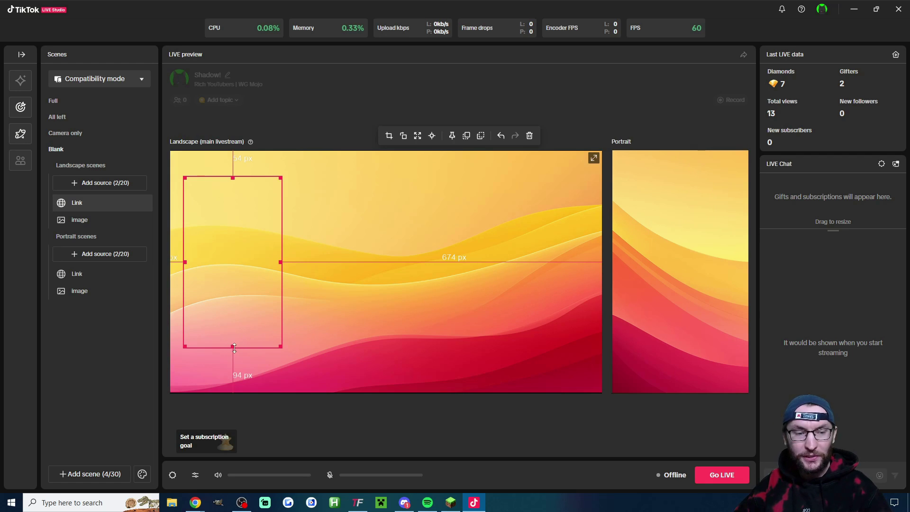
left_click_drag(233, 347, 233, 264)
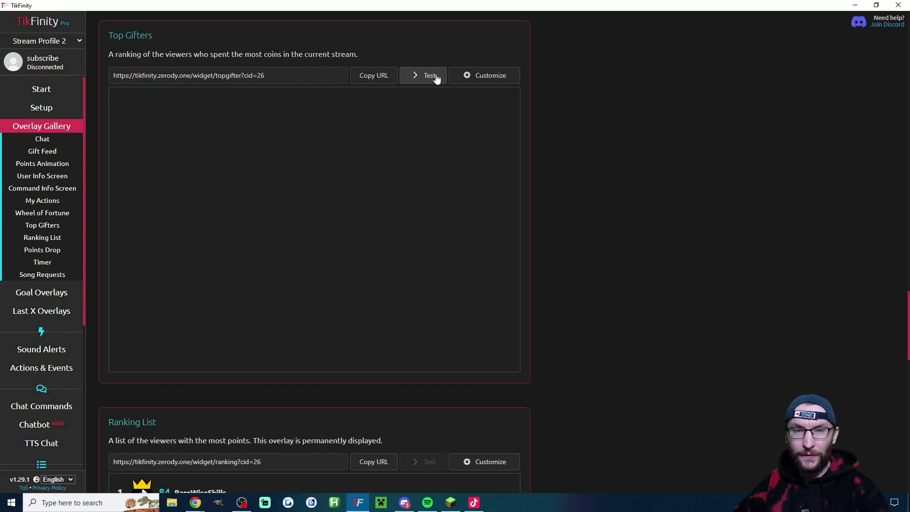
Start a new action in Actions & Events and name it Summon 3 monster.
left_click(64, 369)
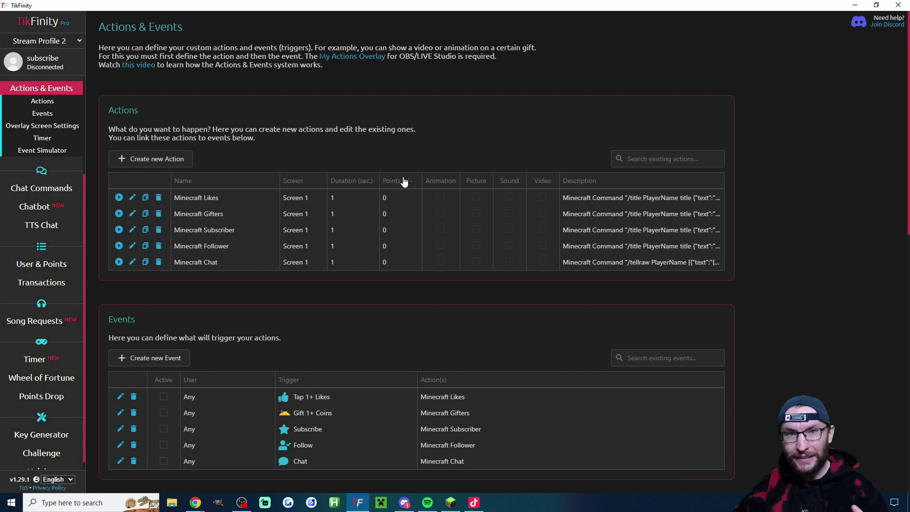
left_click(174, 162)
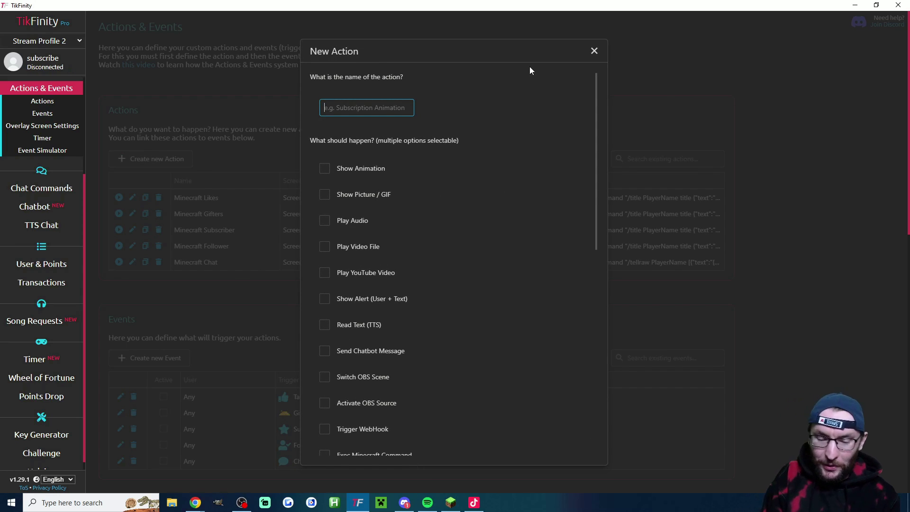
type("Summon 3 monster")
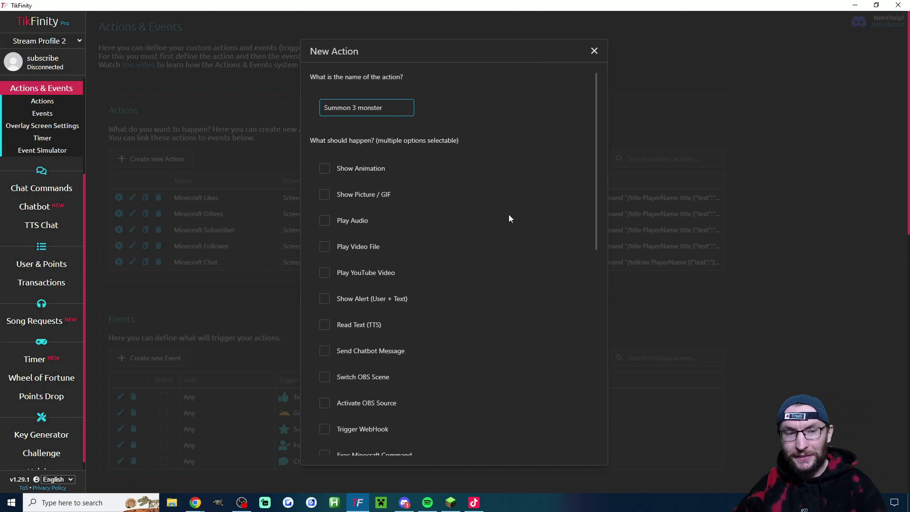
Enable Exec Minecraft Command for the new action and dismiss the Minecraft connection message.
scroll(506, 228, "down", 2)
left_click(372, 361)
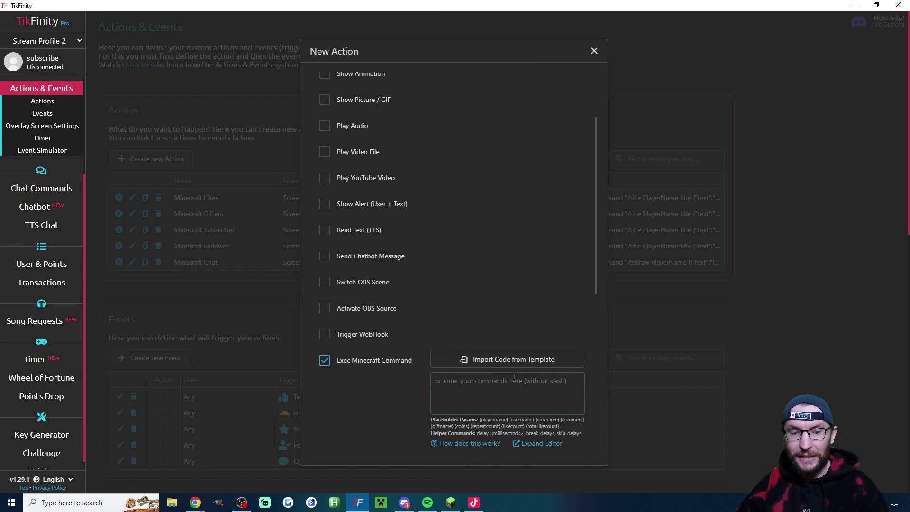
scroll(514, 369, "down", 1)
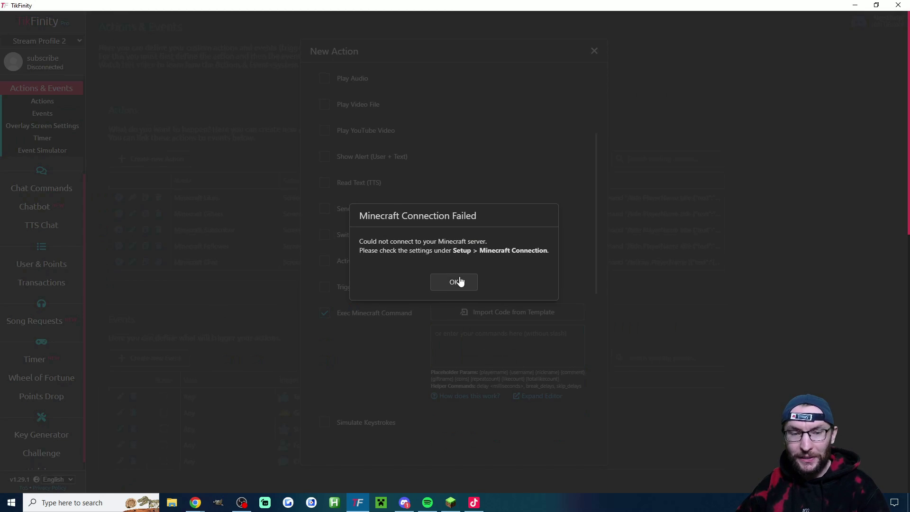
left_click(458, 280)
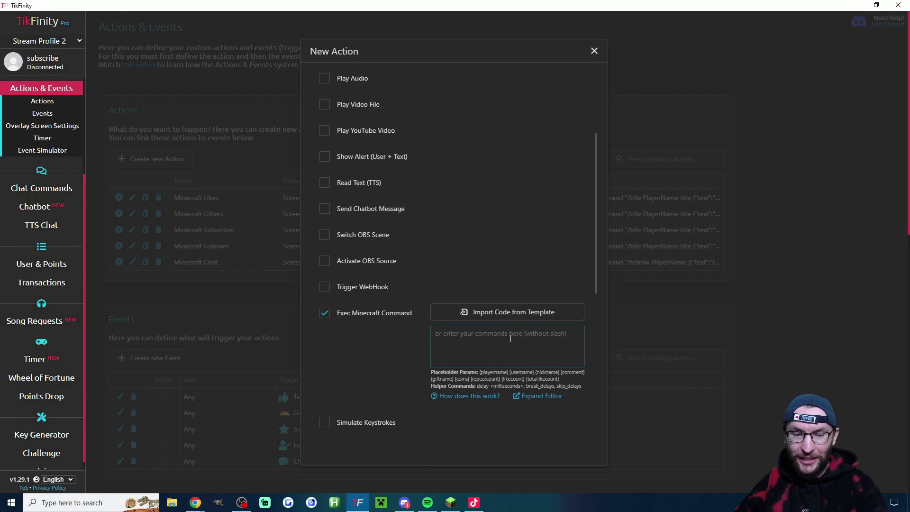
In the expanded command editor, enter /summon sheep ~ ~ ~, delay 1000, /summon parrot ~ ~ ~ and /summon fox ~ ~ ~ on separate lines.
left_click(541, 396)
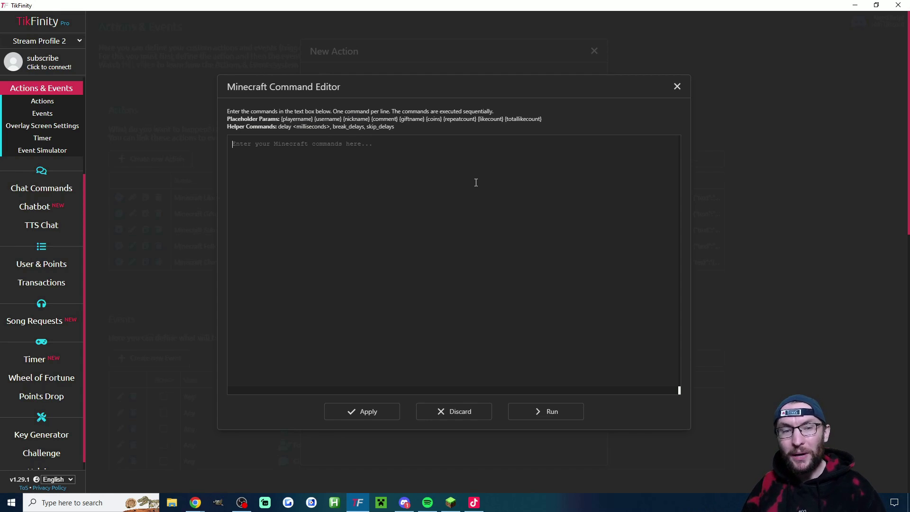
key("ctrl+v")
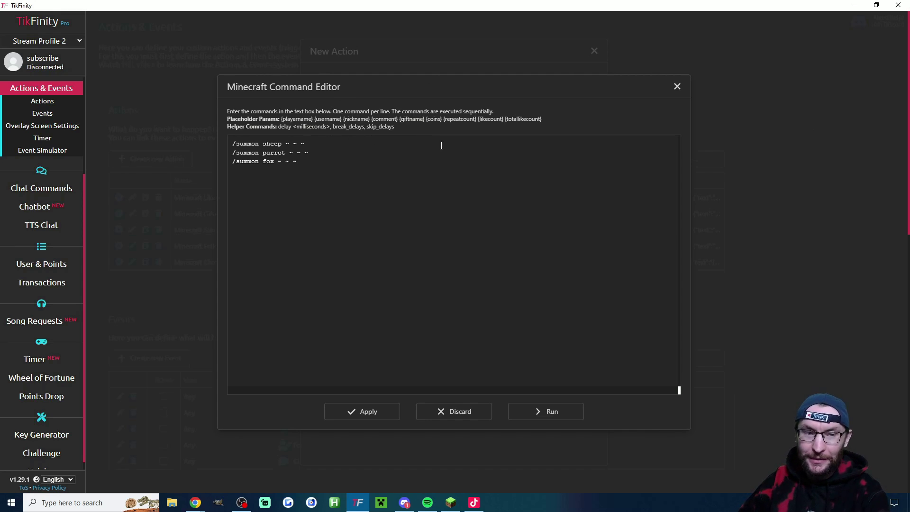
key("Return")
type("del")
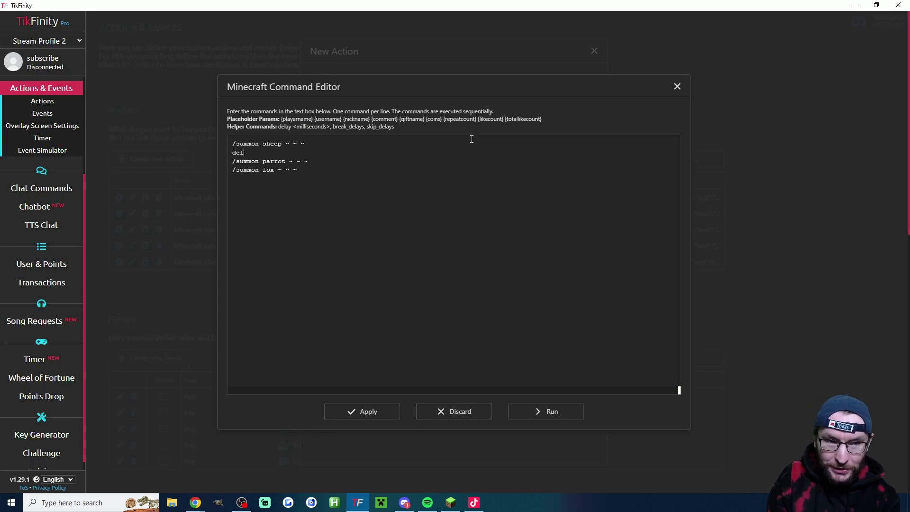
type("ay ")
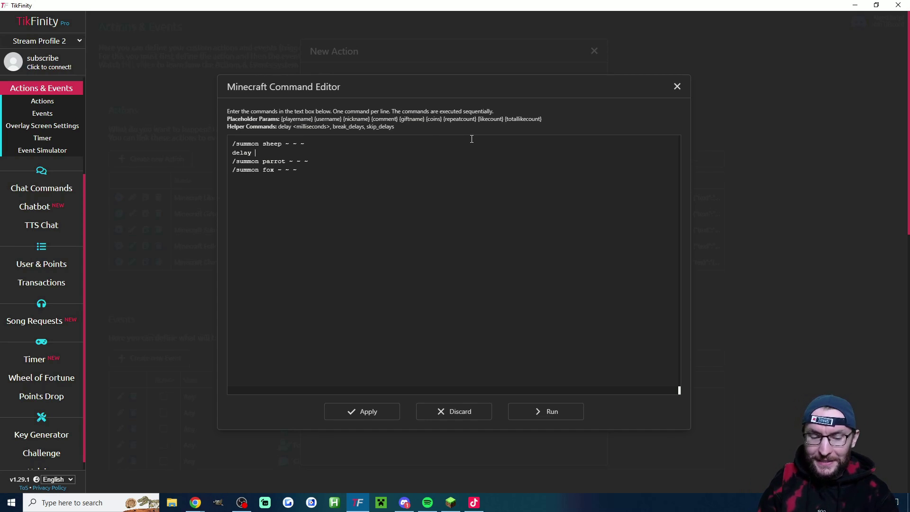
type("1000")
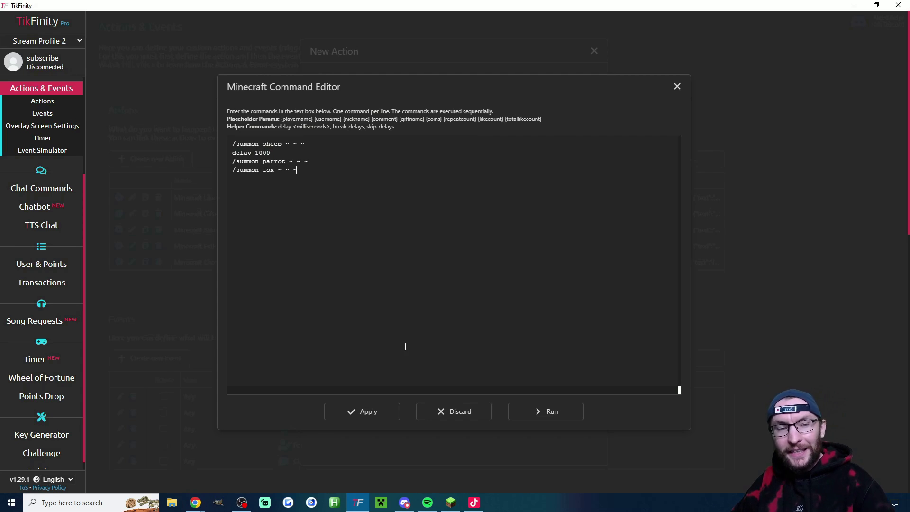
Apply the Minecraft commands to the action and save it with the remaining settings at their defaults.
left_click(369, 413)
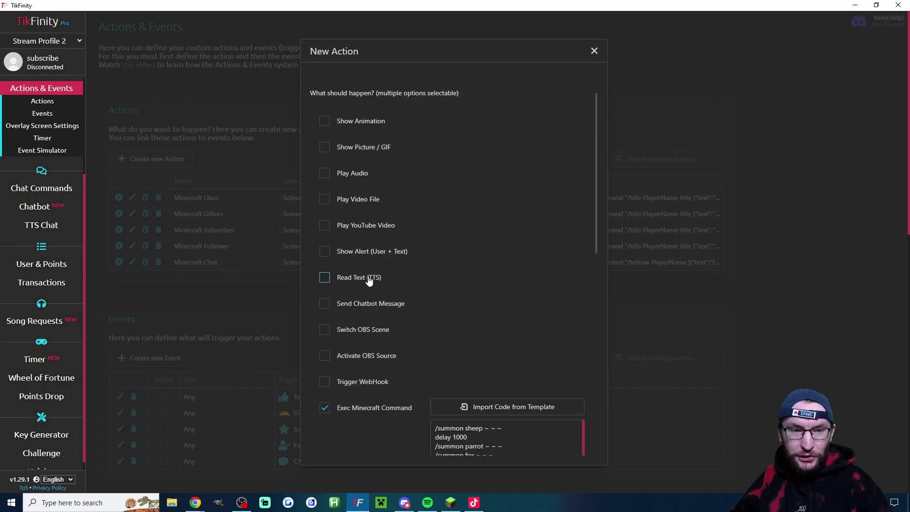
scroll(379, 213, "up", 1)
scroll(408, 237, "down", 10)
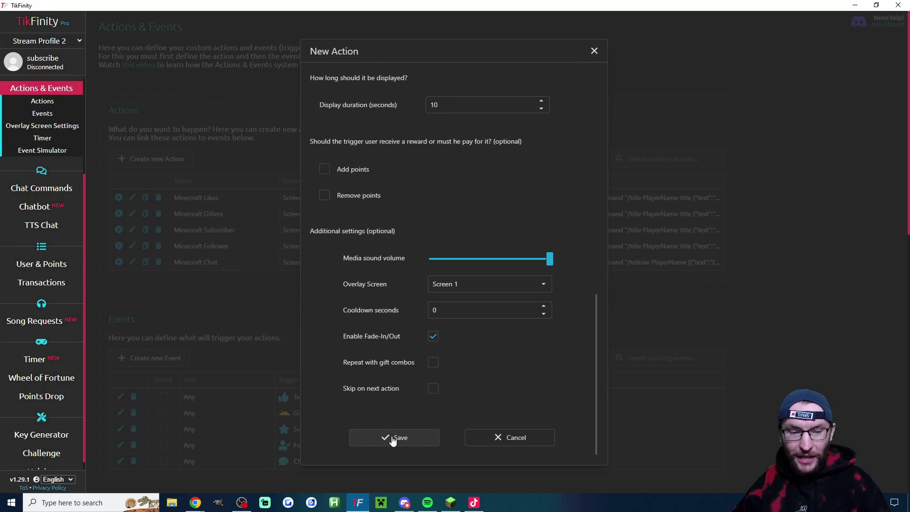
left_click(392, 438)
Start a new event that everyone can trigger by sending a specific gift.
left_click(152, 373)
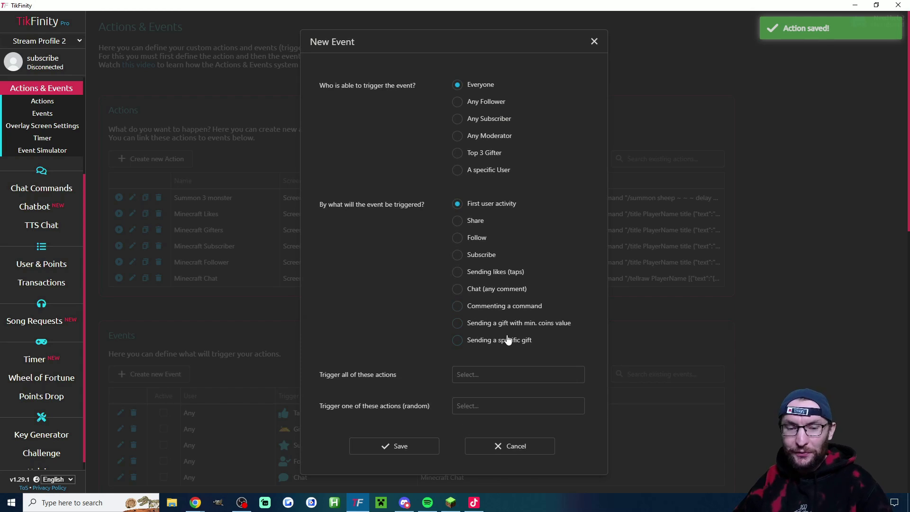
left_click(508, 340)
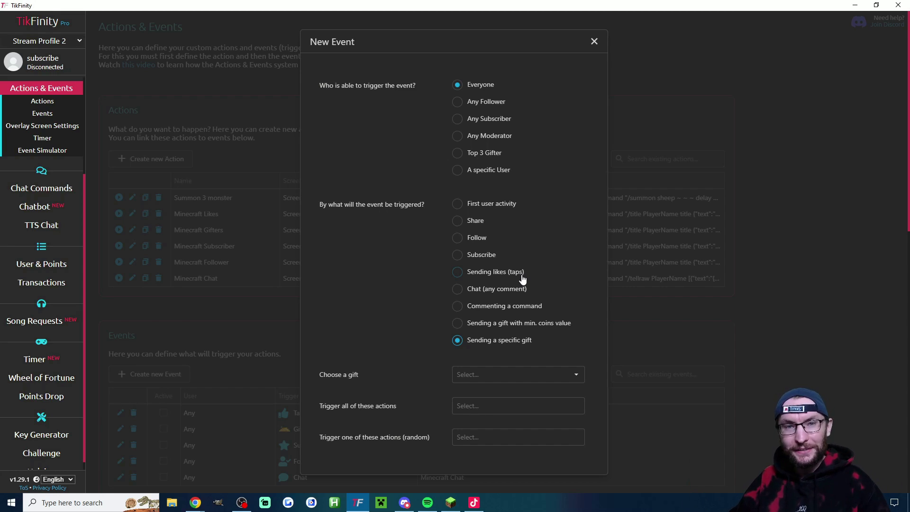
left_click(753, 305)
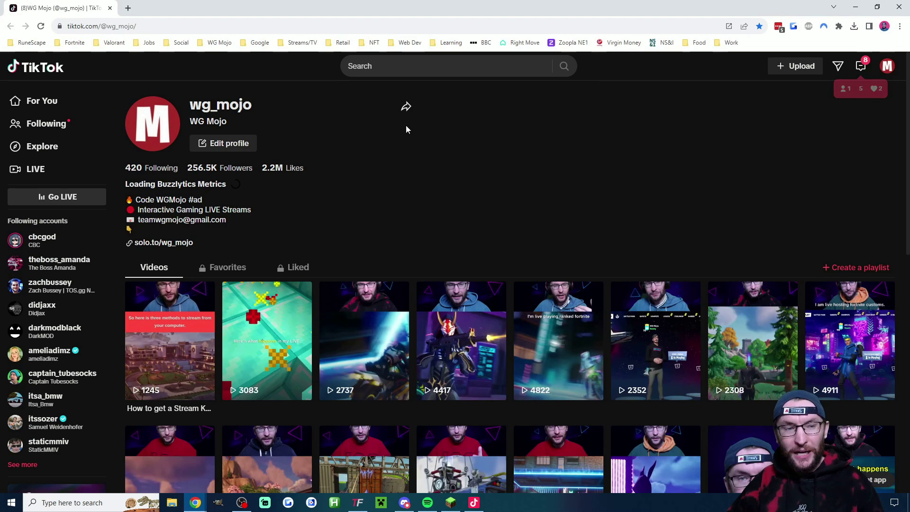
double_click(245, 107)
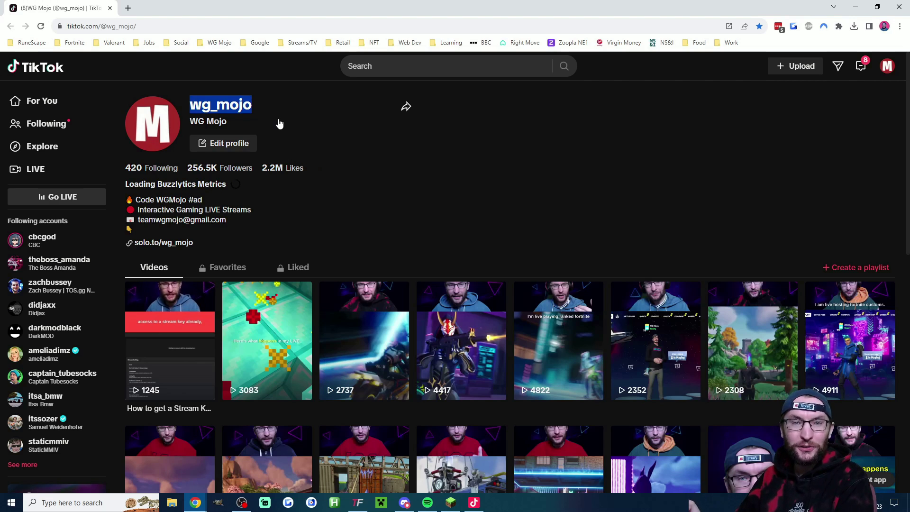
left_click_drag(231, 124, 187, 127)
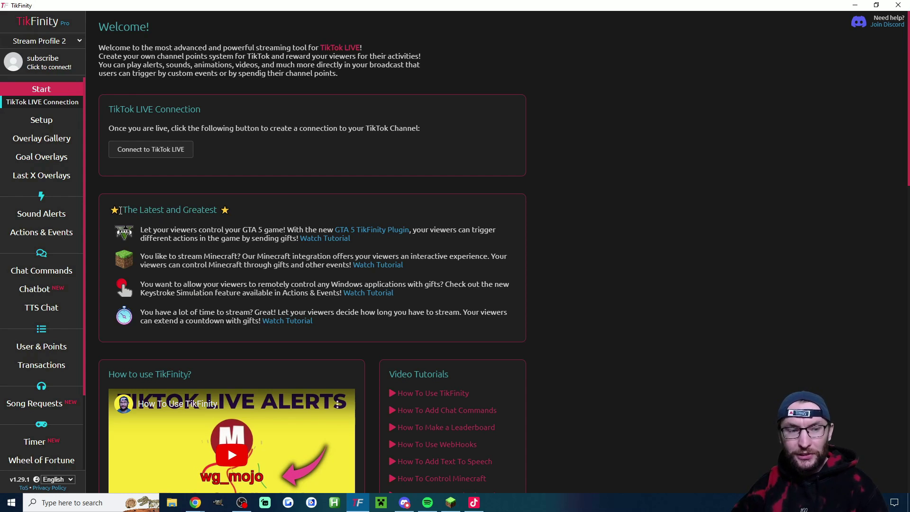
left_click_drag(120, 210, 254, 209)
left_click(254, 209)
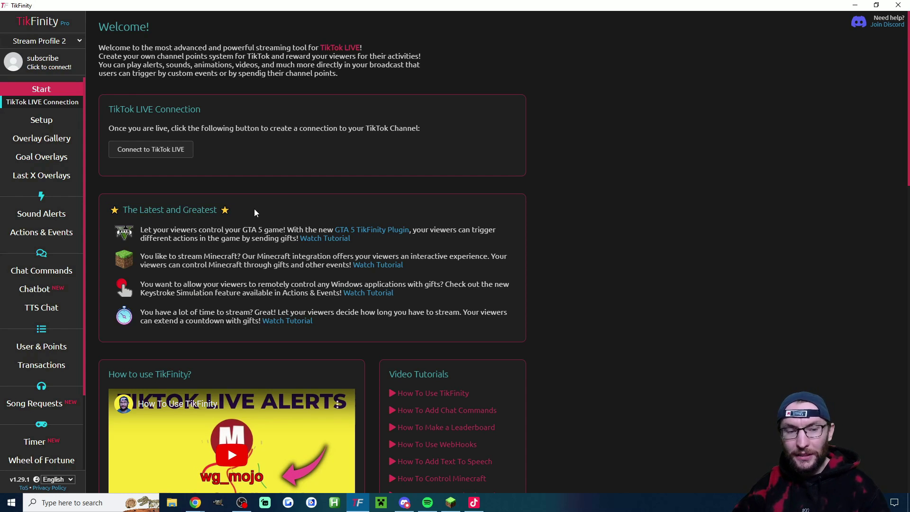